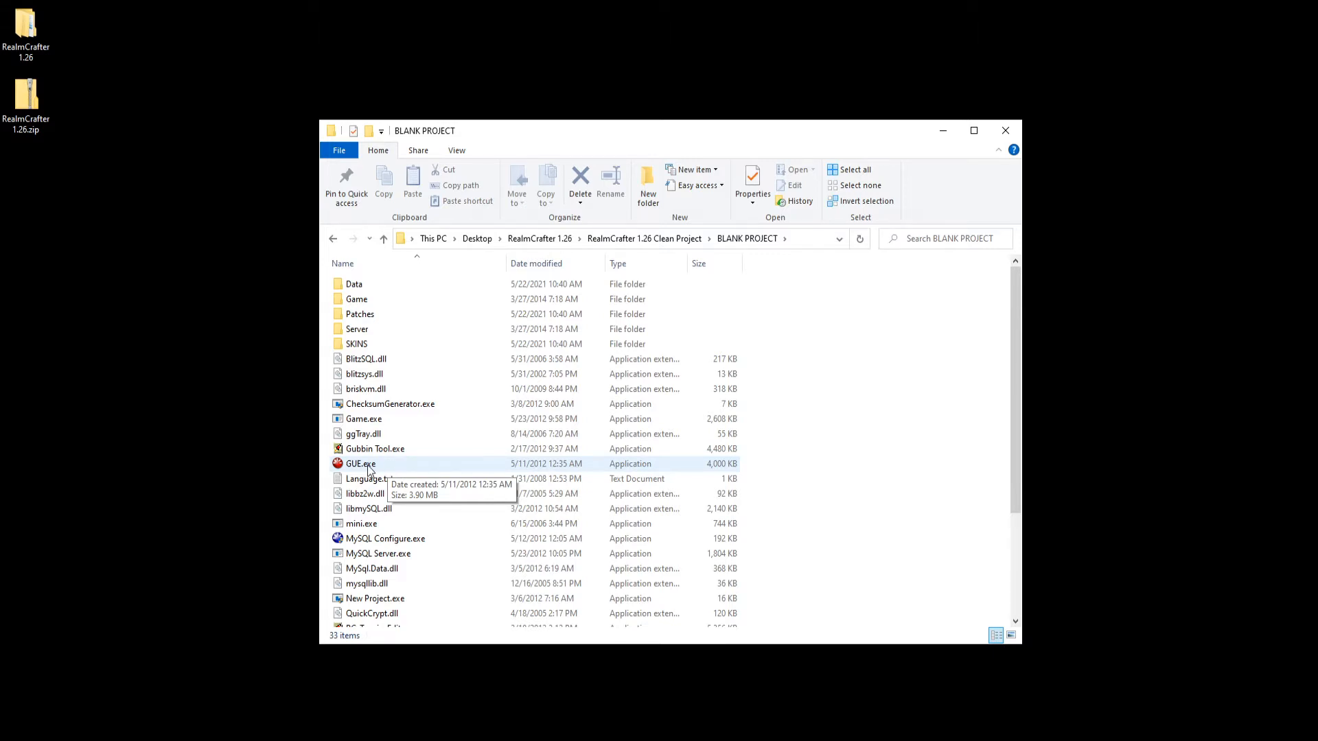
- Open the project editor GUE.exe from the BLANK PROJECT folder and build the full client
{"action": "double_click", "coordinate": [367, 465]}
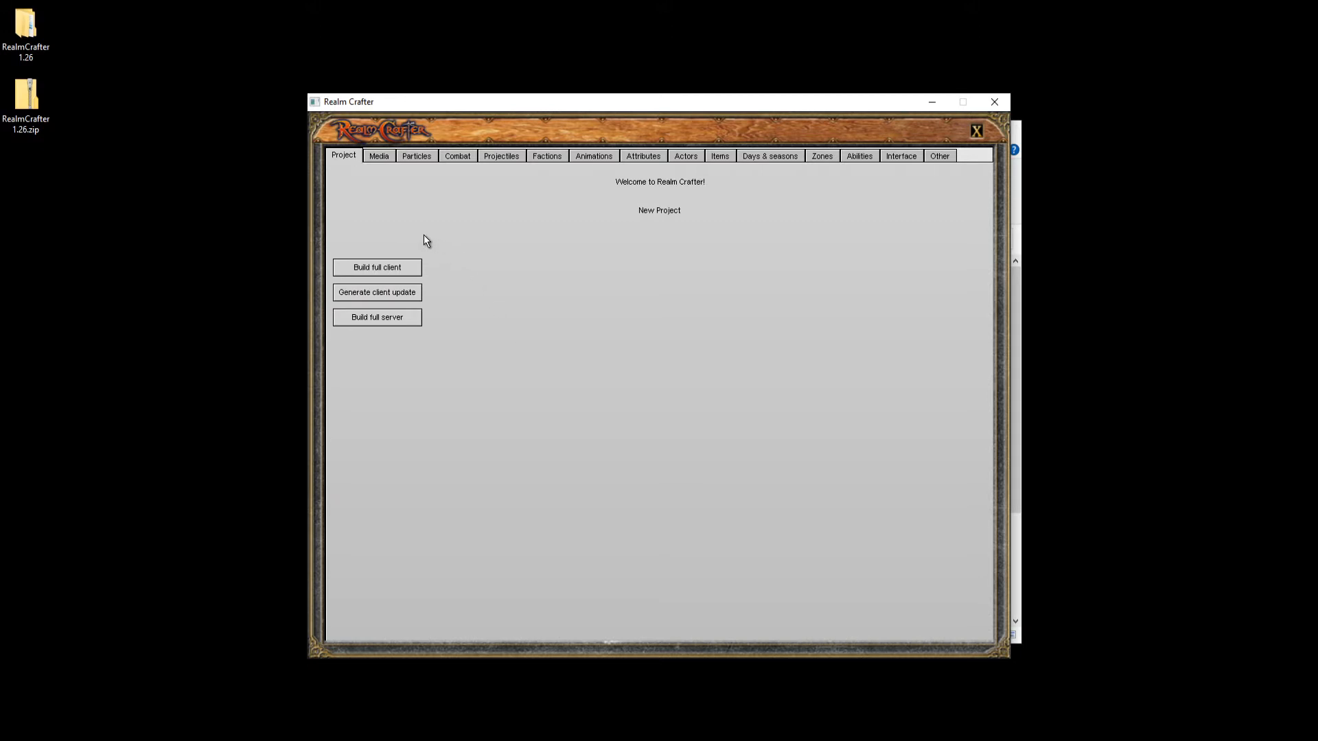
{"action": "left_click", "coordinate": [394, 268]}
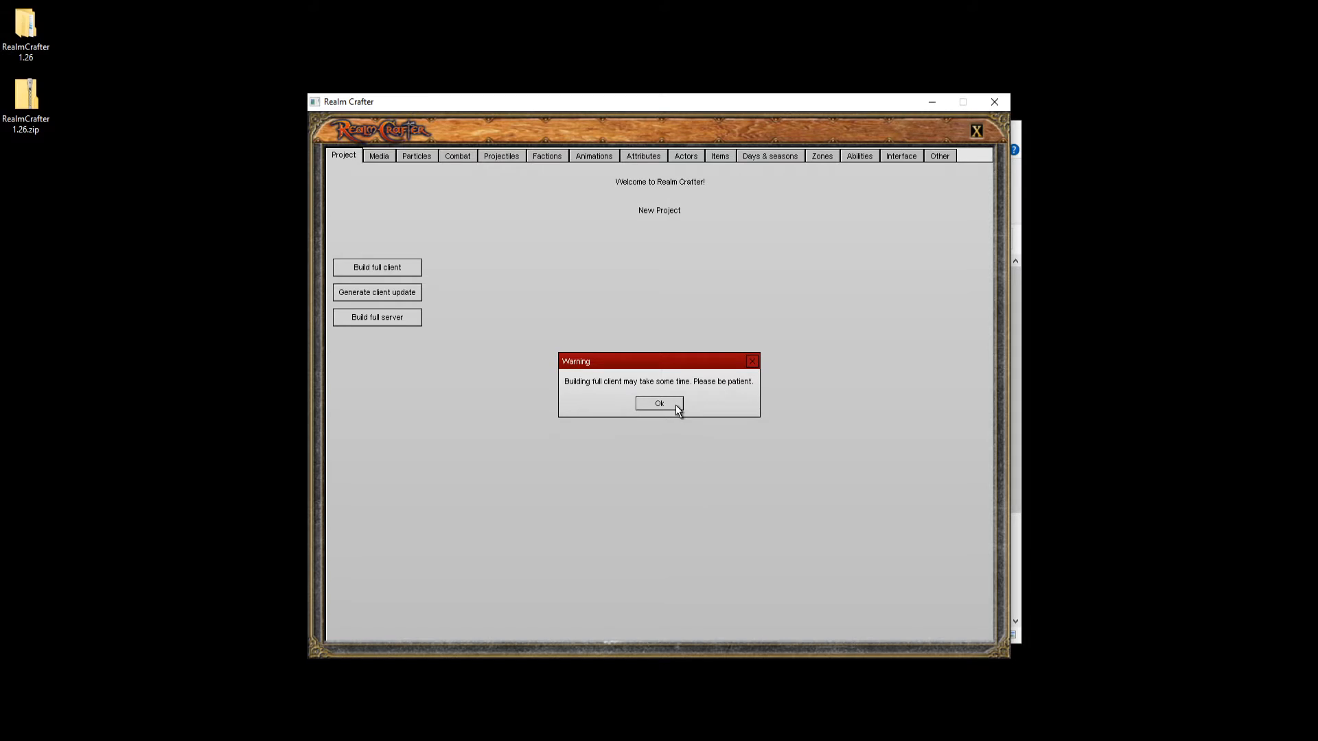
{"action": "left_click", "coordinate": [675, 405]}
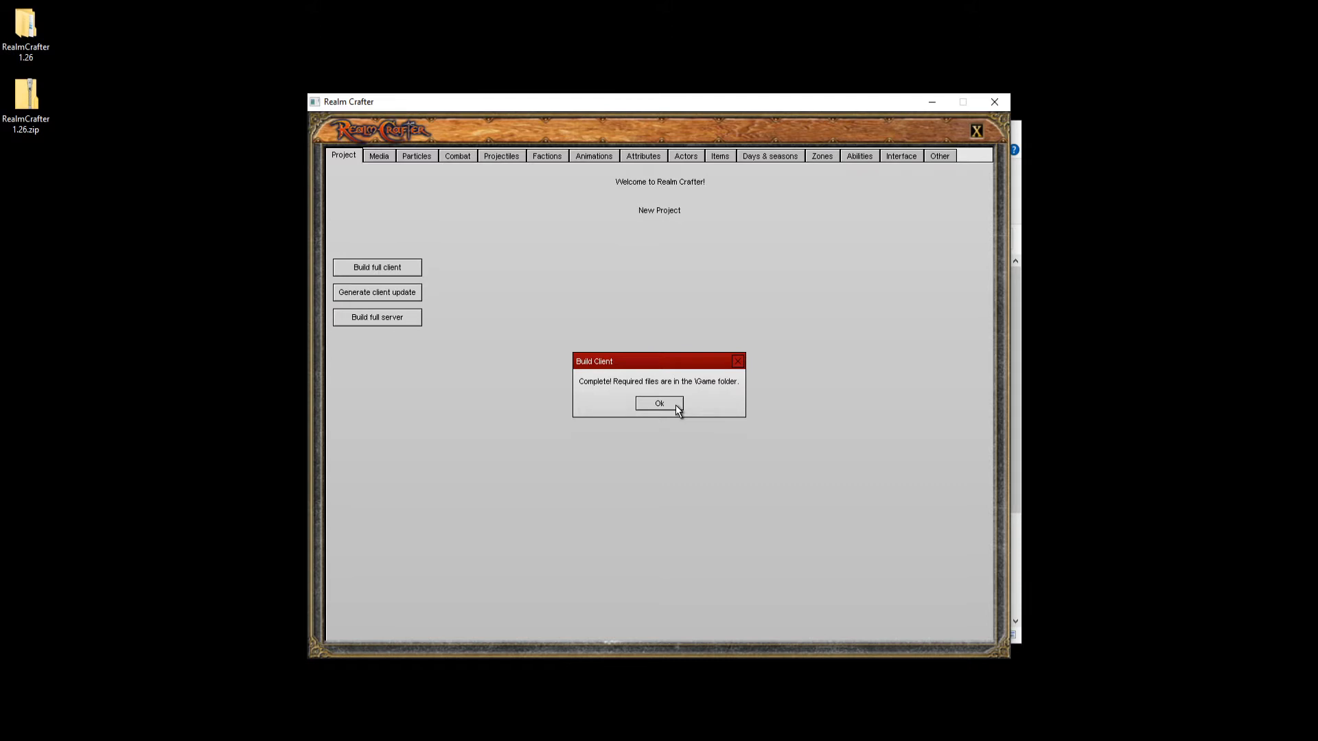
{"action": "left_click", "coordinate": [677, 407]}
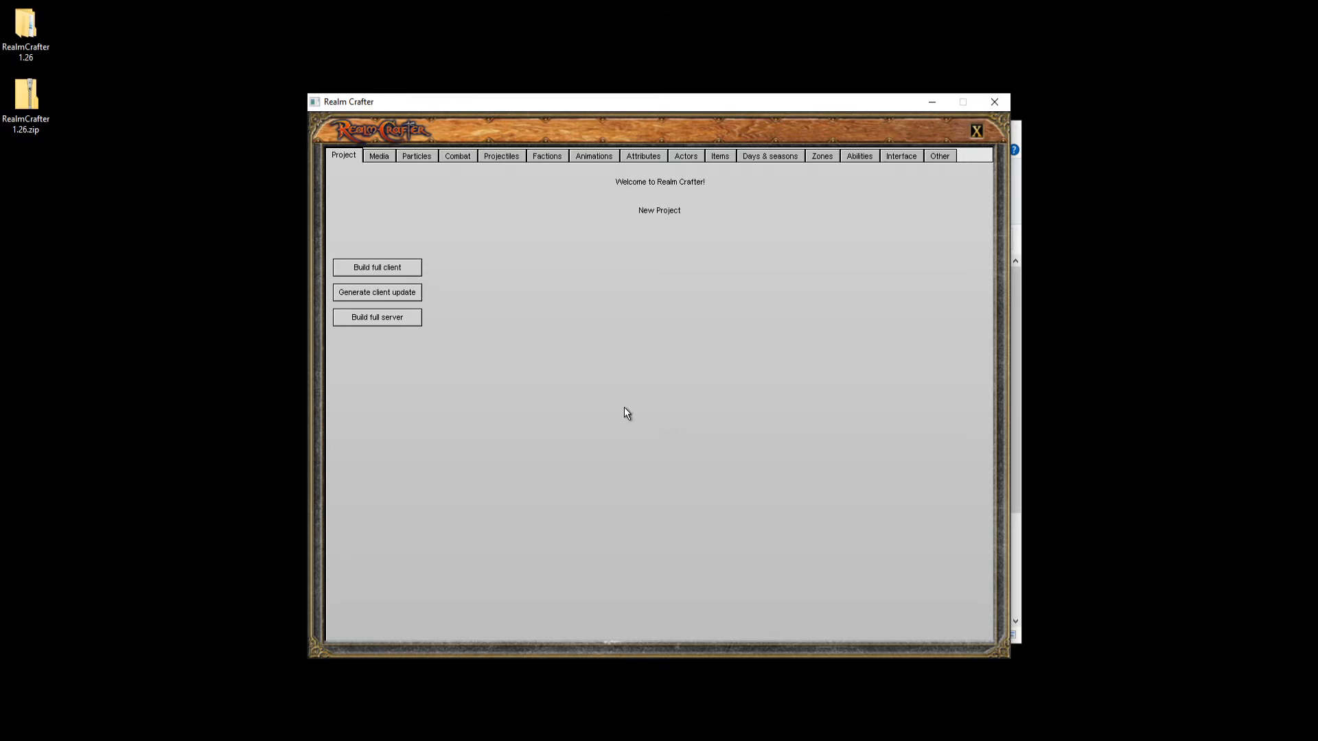
- Build the full server with dynamic data included but without MySQL, and close the project editor
{"action": "left_click", "coordinate": [414, 319]}
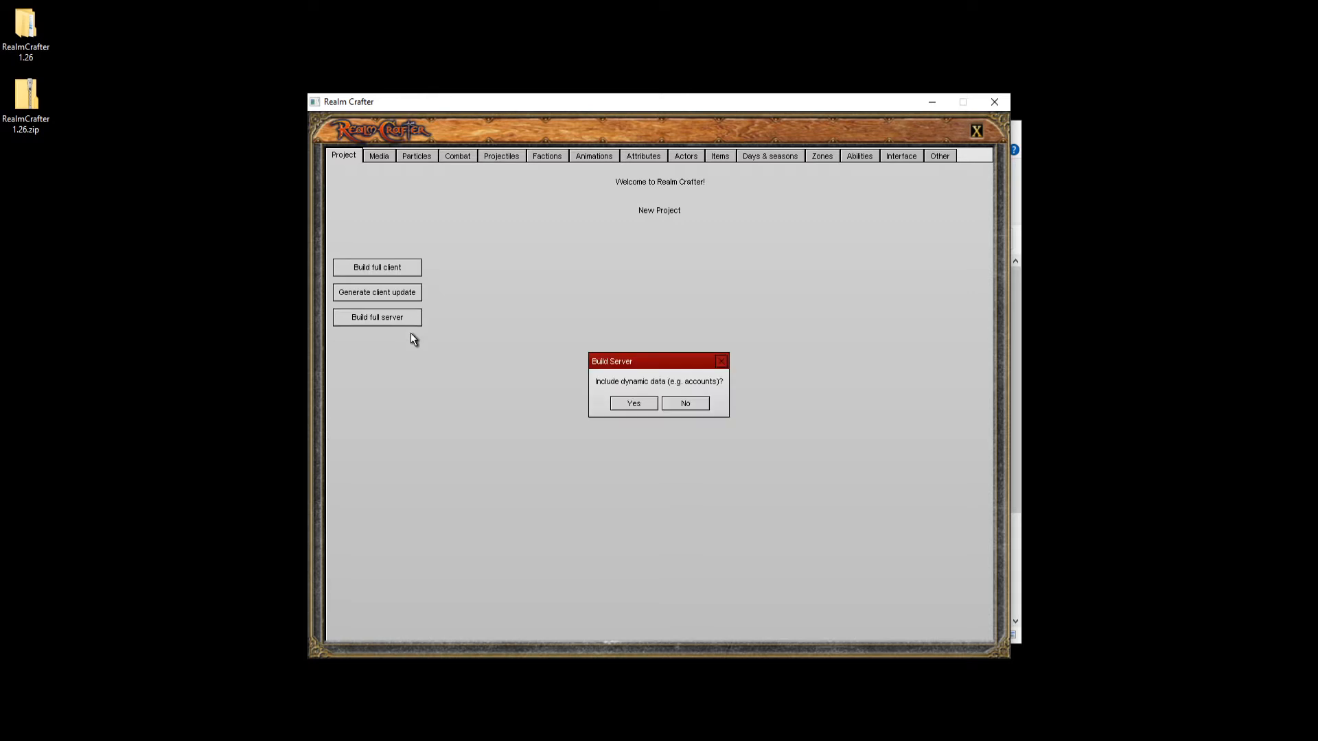
{"action": "left_click", "coordinate": [629, 402]}
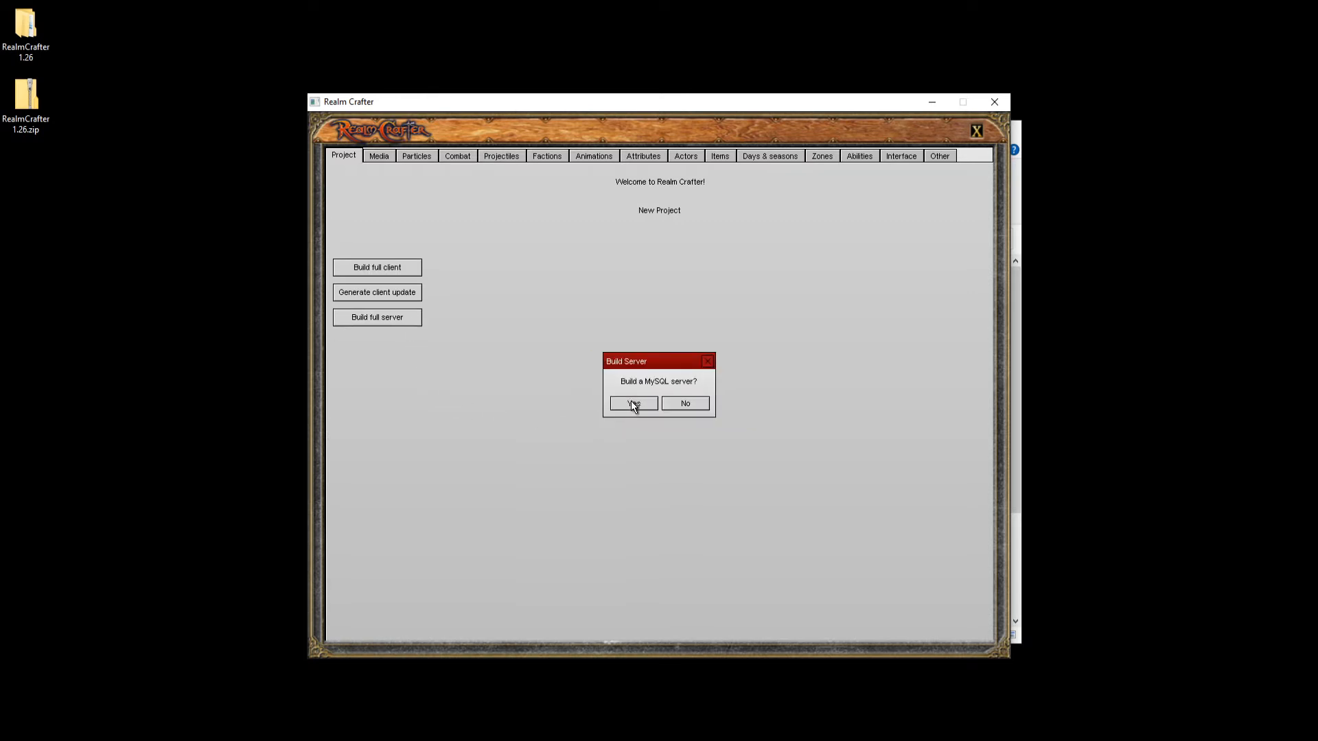
{"action": "left_click", "coordinate": [699, 405]}
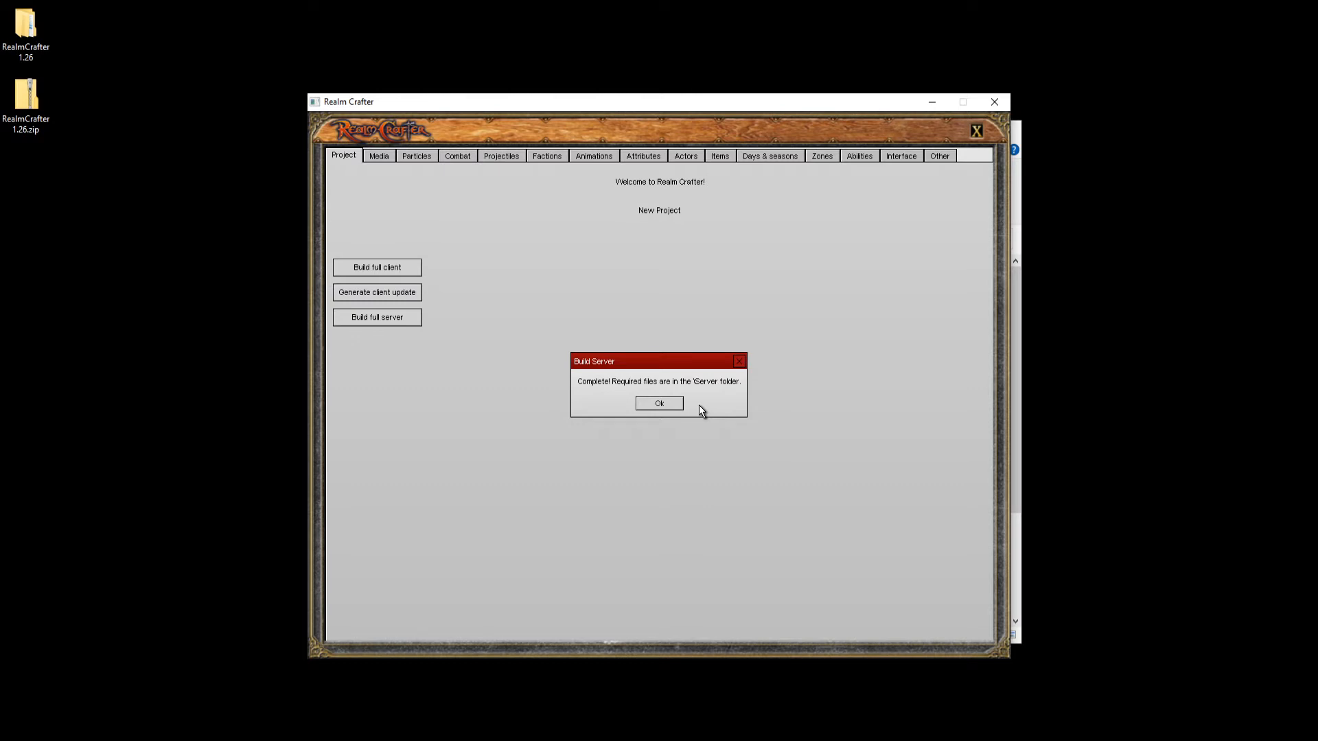
{"action": "left_click", "coordinate": [660, 405]}
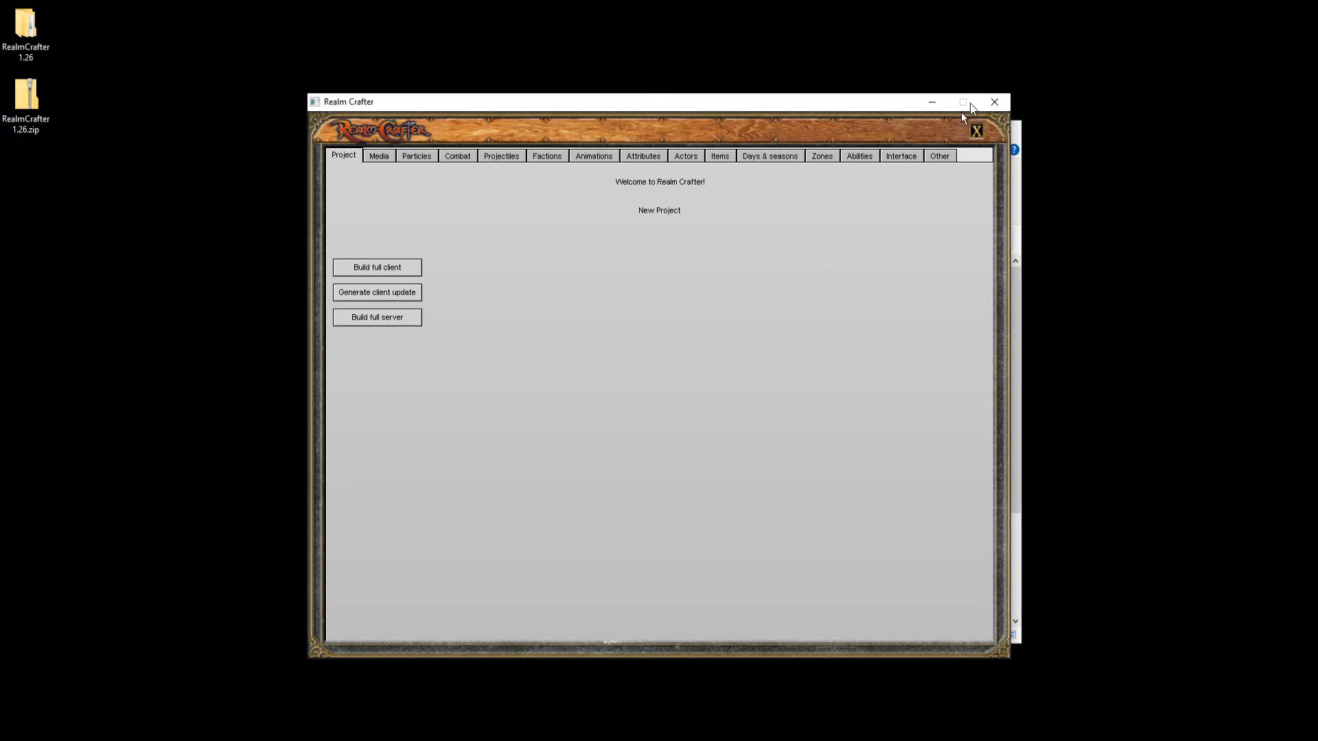
{"action": "left_click", "coordinate": [996, 107]}
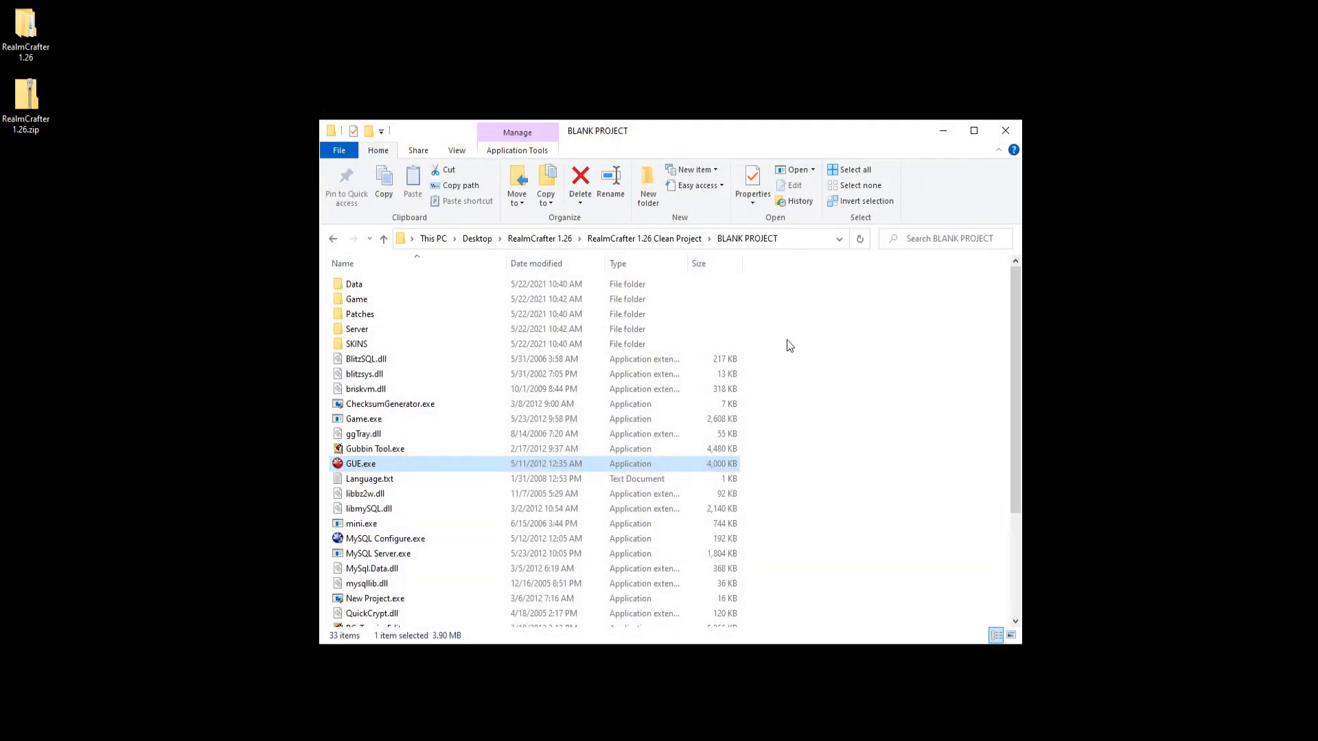
- Run Server.exe from the project's Server folder and unlock the server so players can join
{"action": "left_click", "coordinate": [389, 298]}
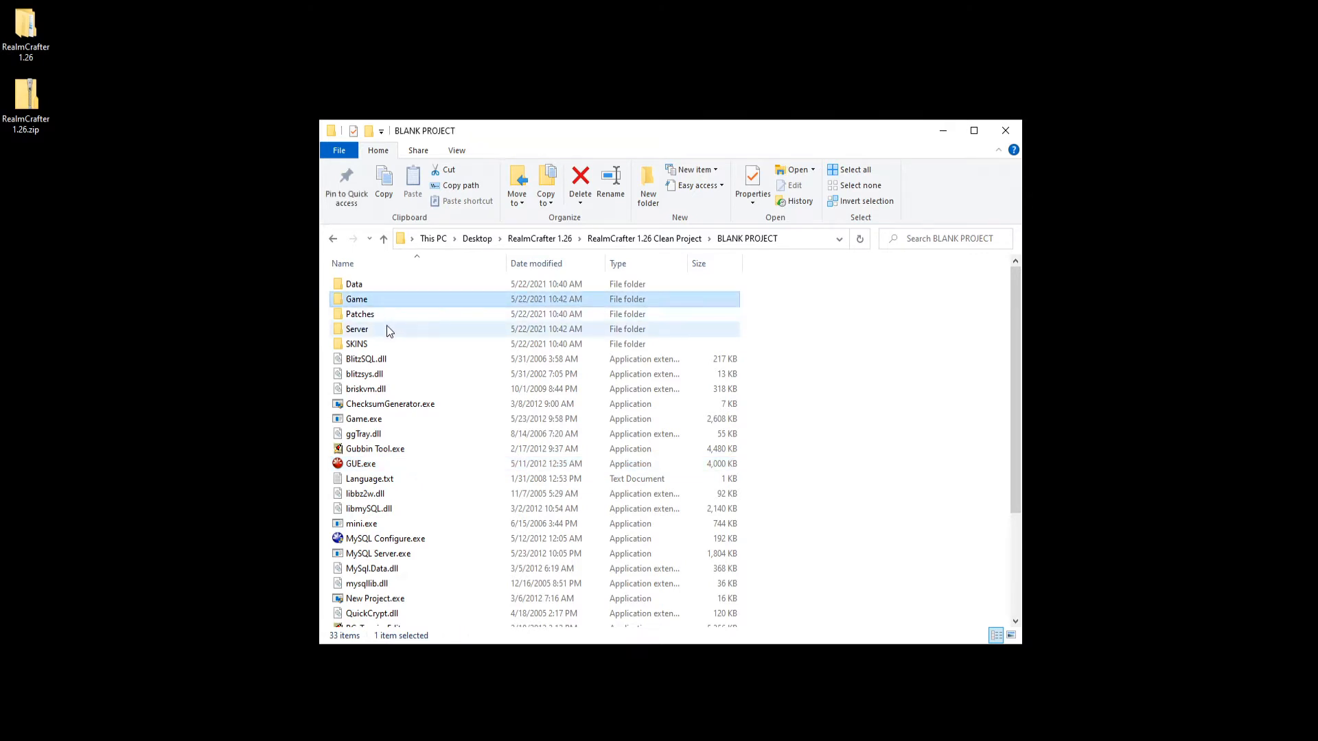
{"action": "left_click", "coordinate": [386, 327]}
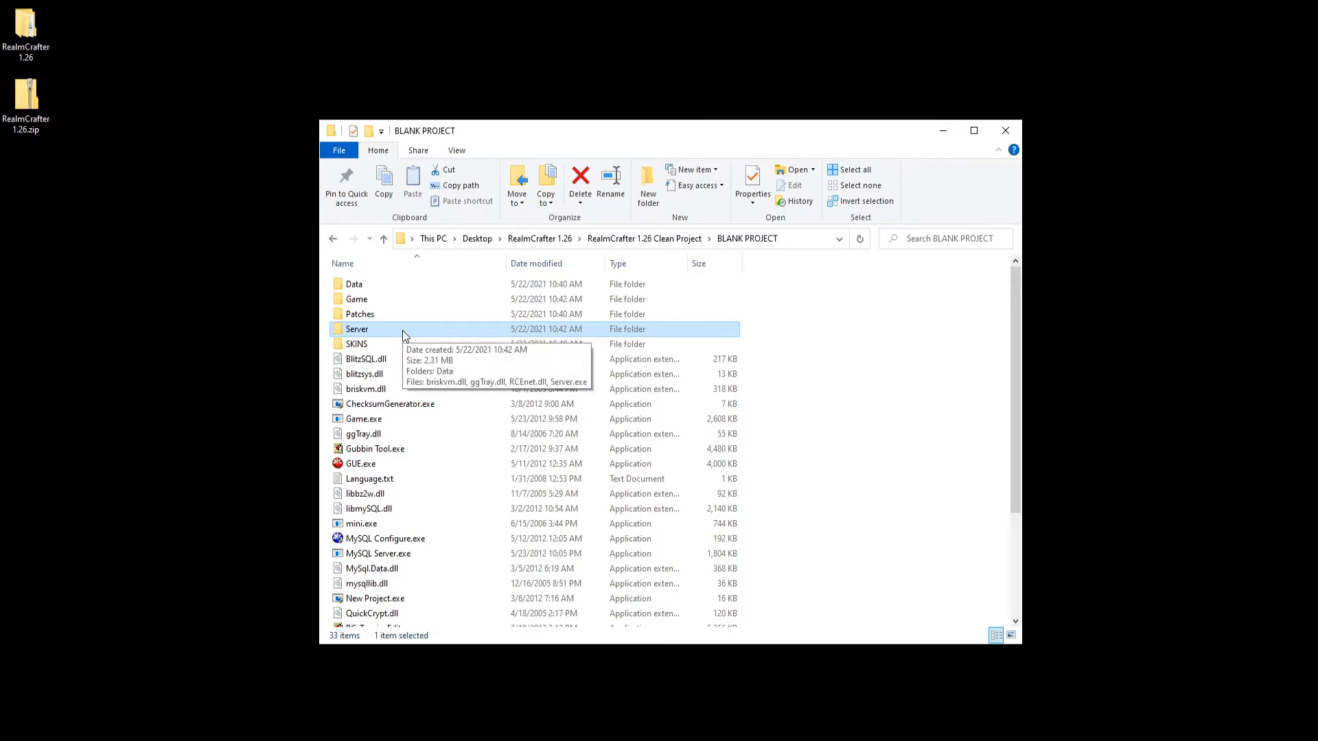
{"action": "double_click", "coordinate": [402, 331]}
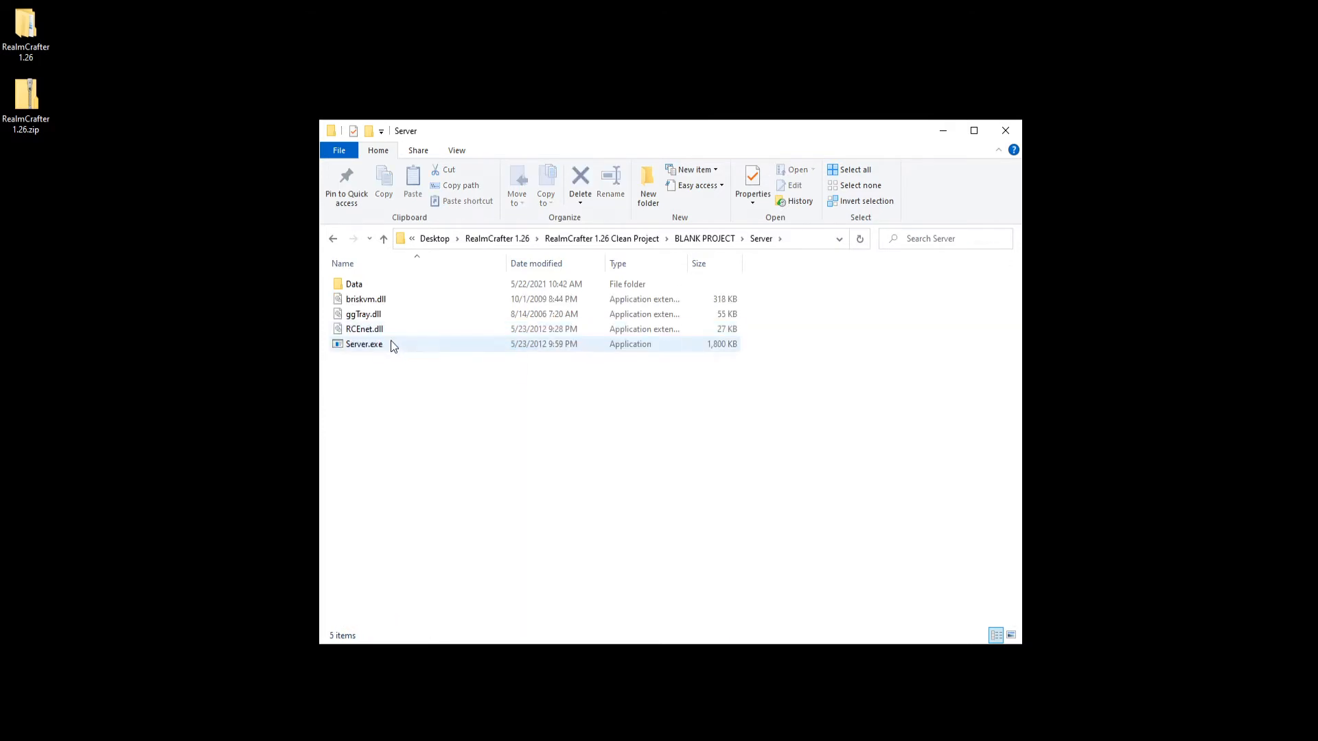
{"action": "double_click", "coordinate": [381, 344]}
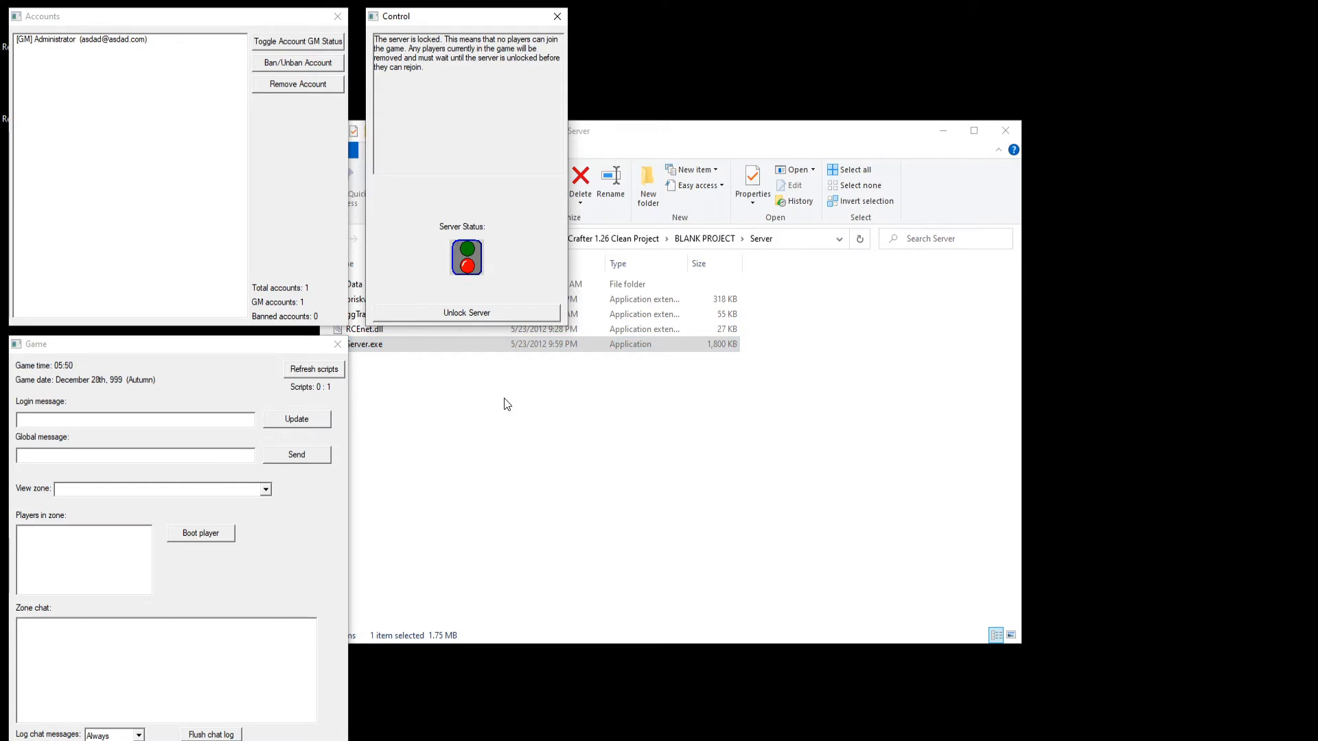
{"action": "left_click", "coordinate": [500, 313]}
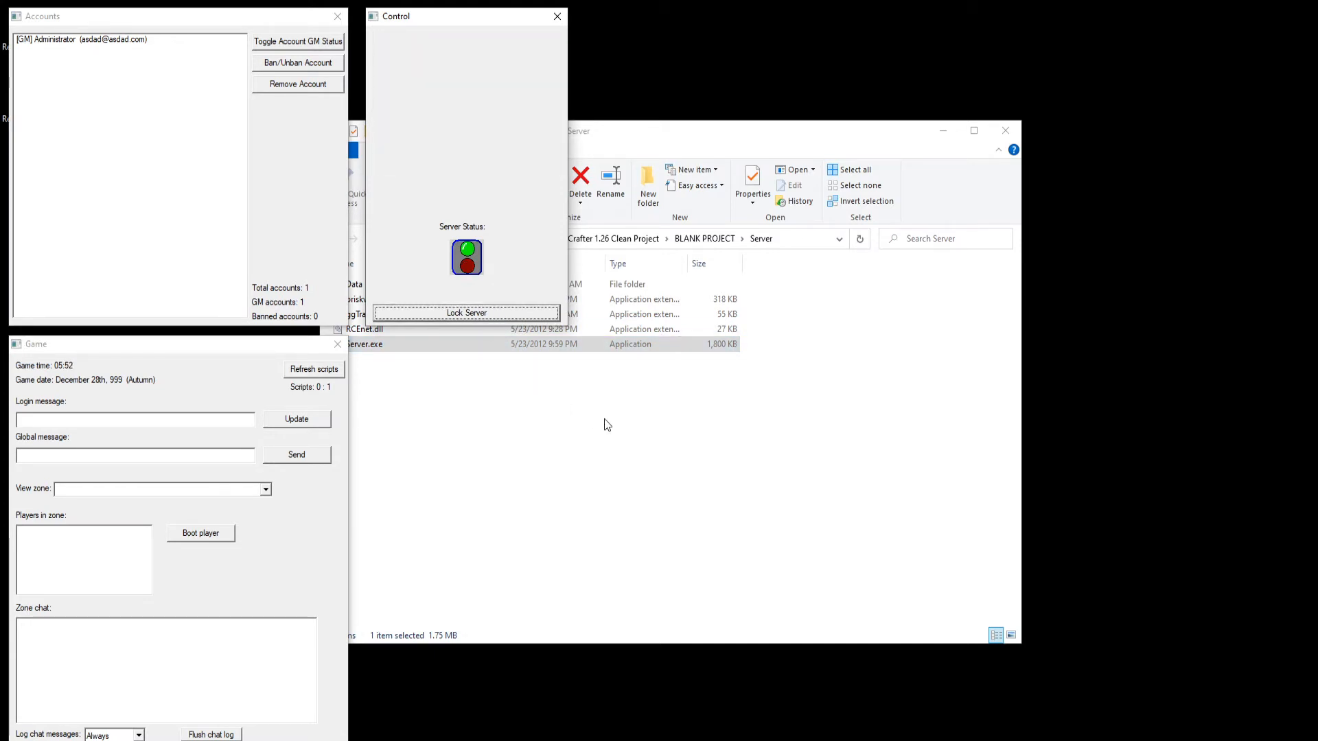
- Run Game.exe from the project's Game folder and proceed to the account login
{"action": "left_click_drag", "start_coordinate": [676, 142], "coordinate": [935, 147]}
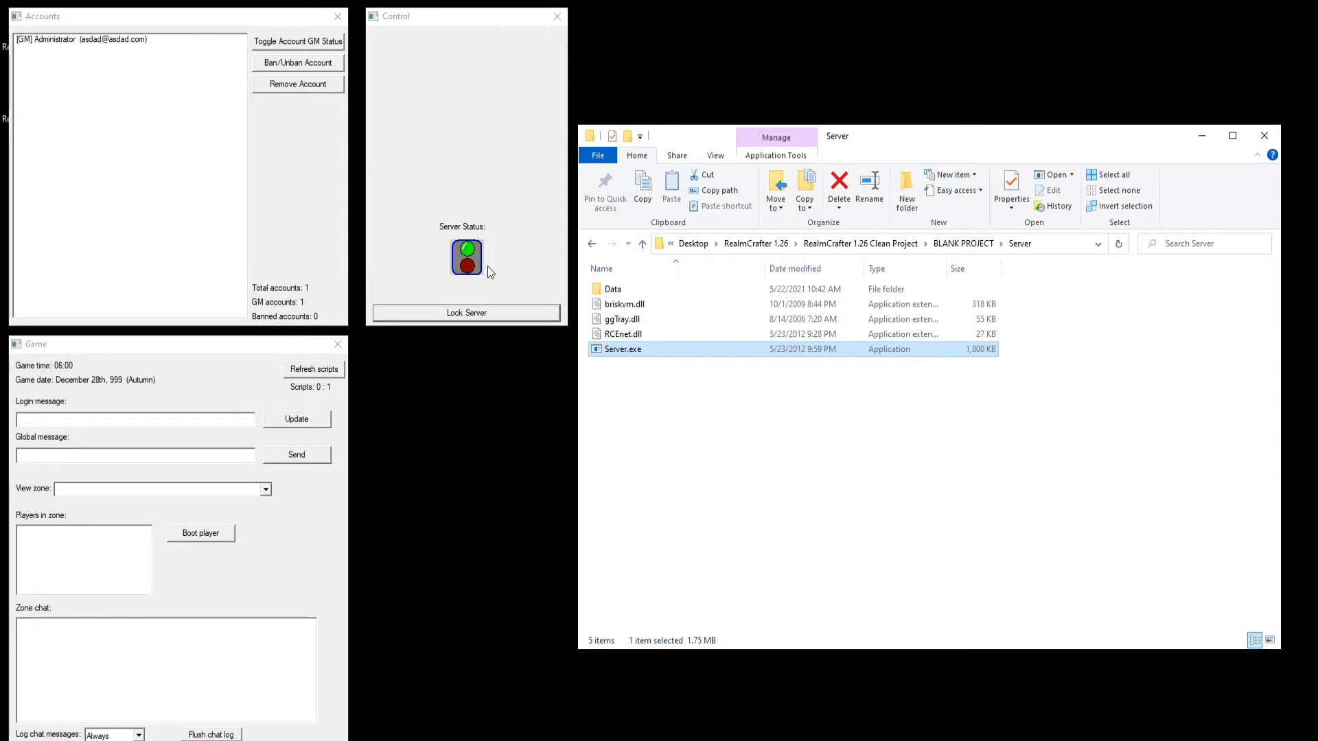
{"action": "left_click", "coordinate": [643, 245]}
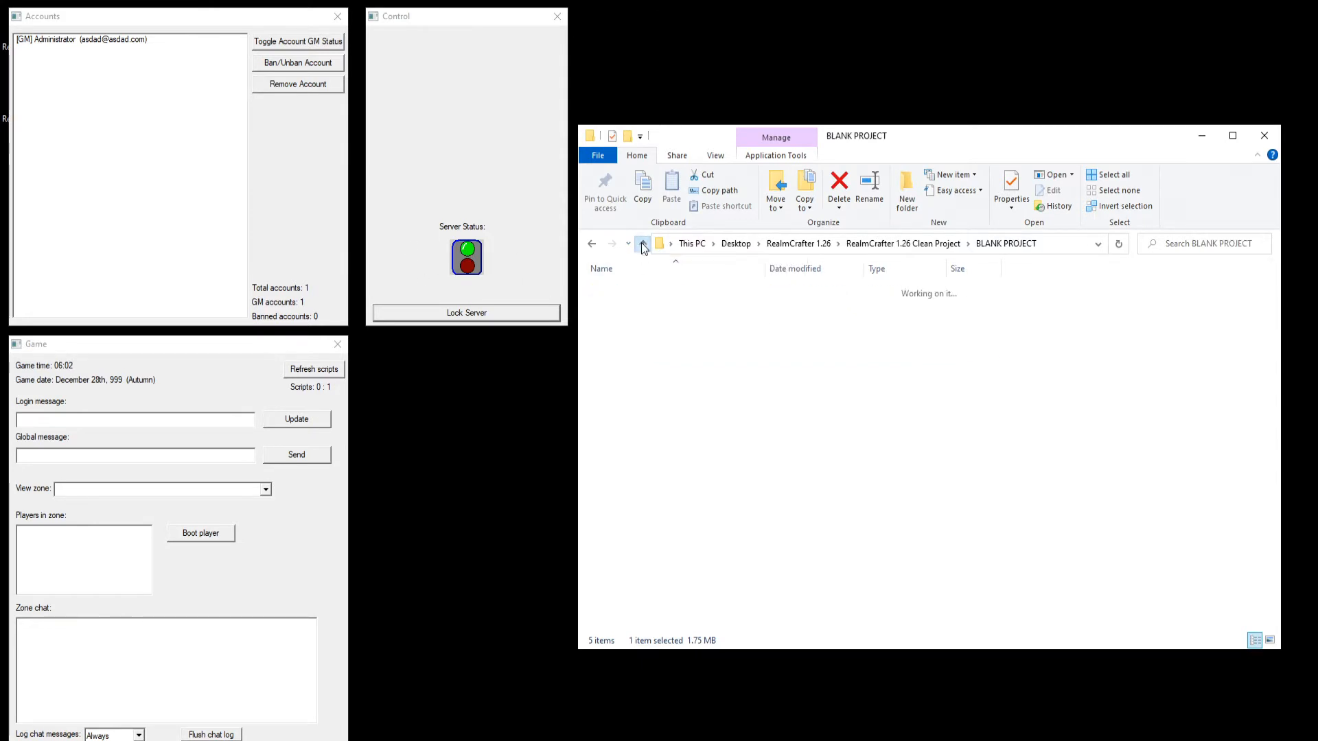
{"action": "double_click", "coordinate": [617, 304]}
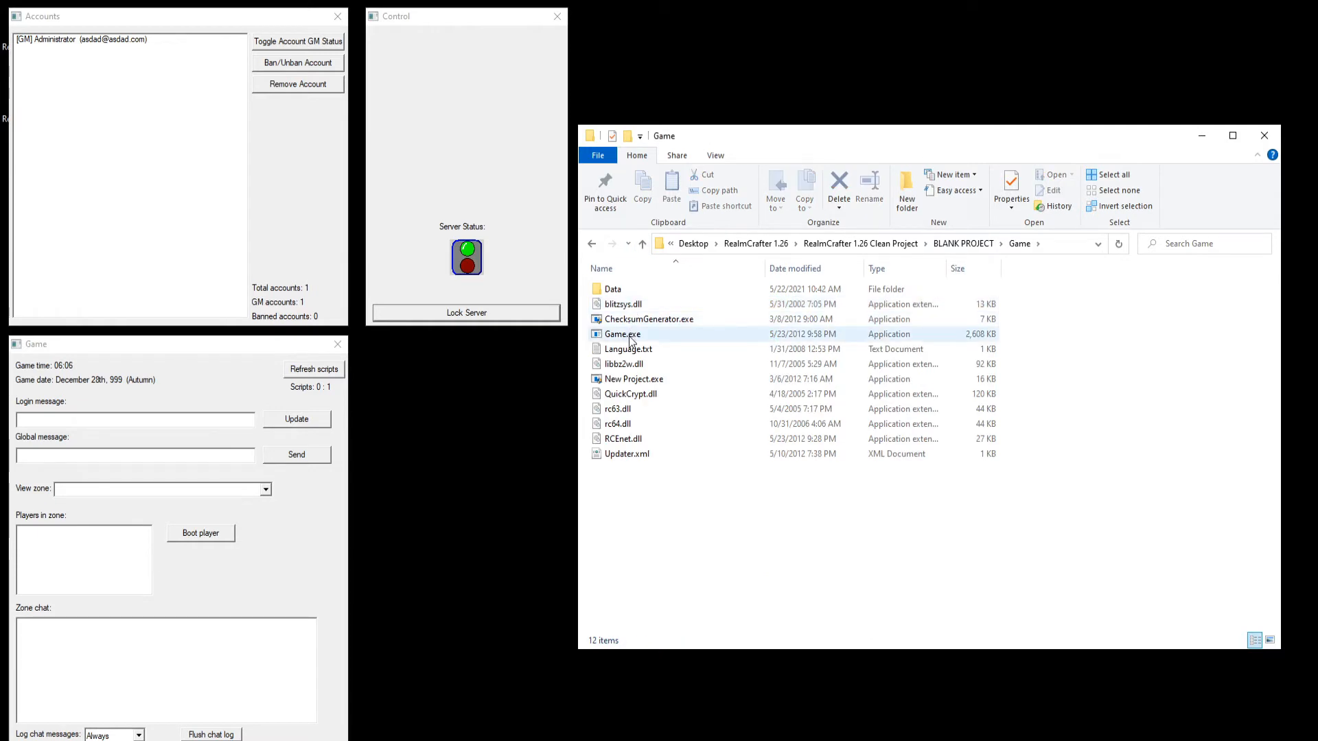
{"action": "double_click", "coordinate": [636, 336]}
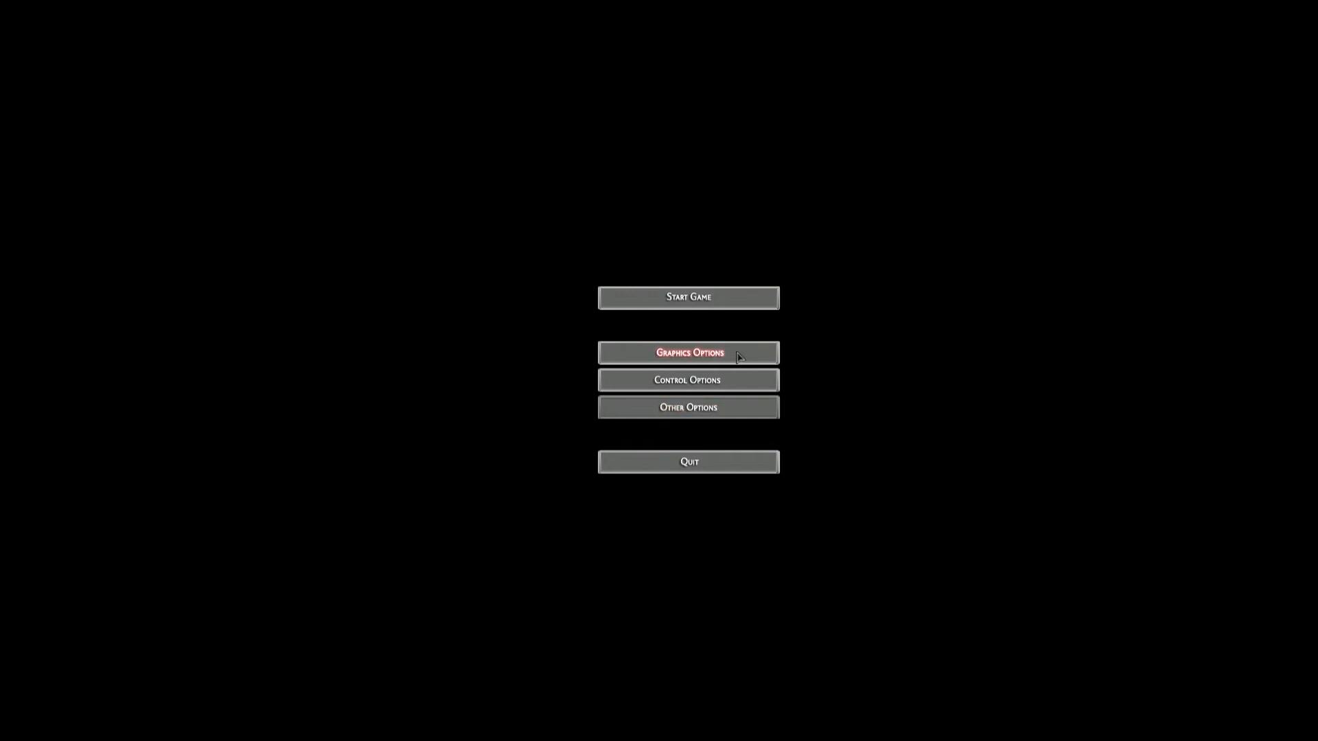
{"action": "left_click", "coordinate": [653, 302]}
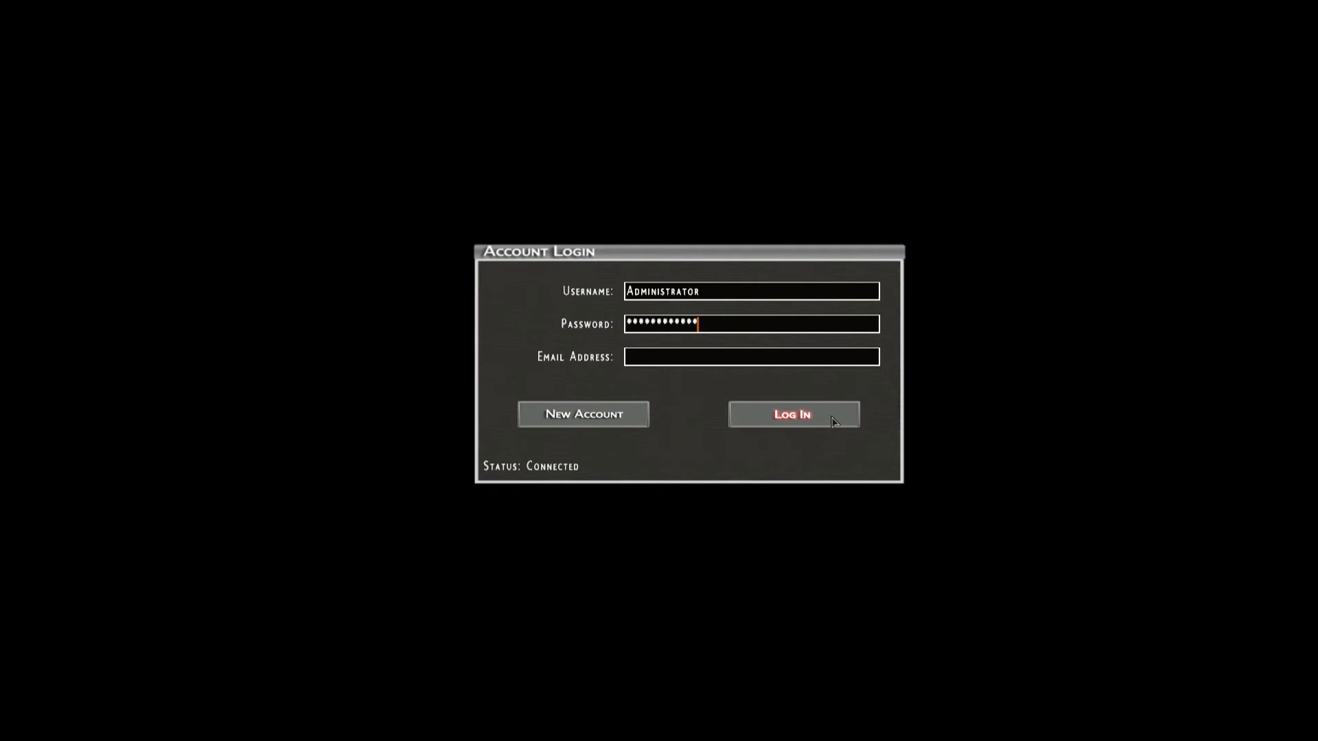
{"action": "left_click", "coordinate": [753, 357]}
{"action": "type", "text": "abc@123.com"}
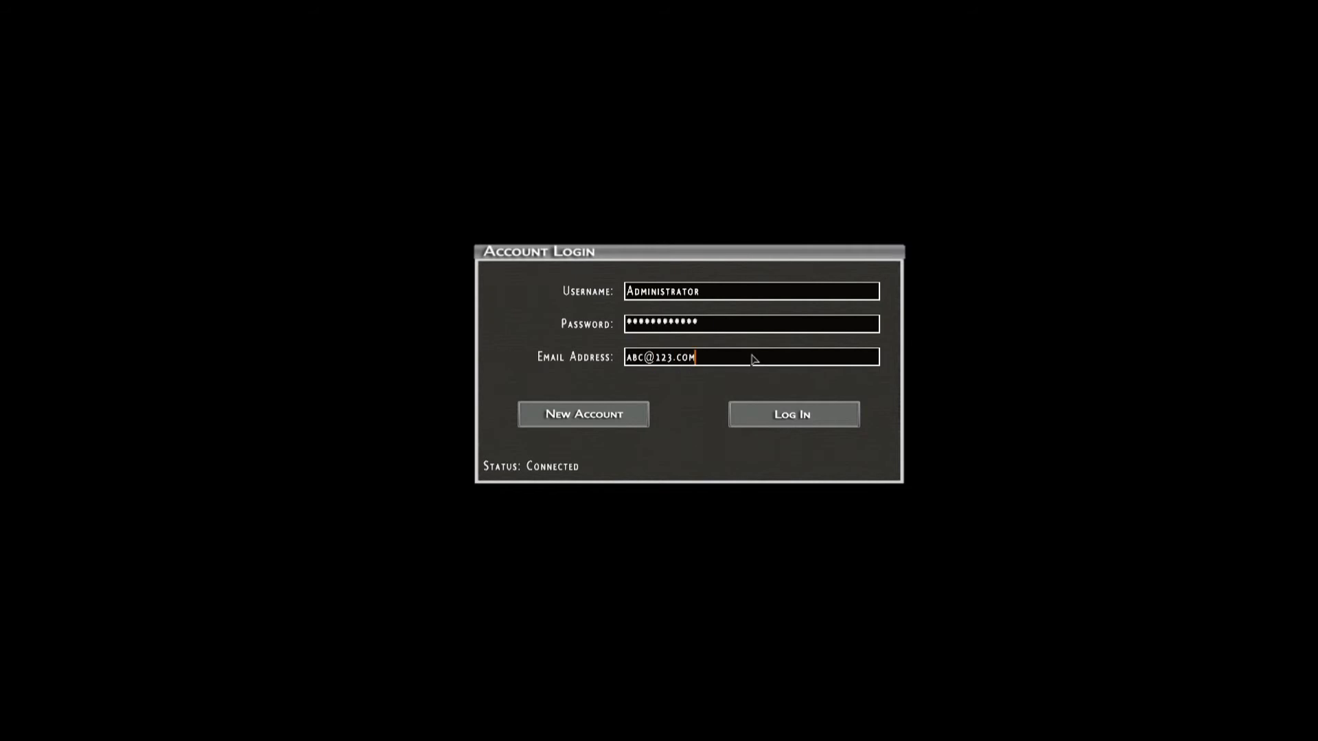
{"action": "key", "text": "BackSpace"}
{"action": "key", "text": "BackSpace"}
{"action": "key", "text": "BackSpace"}
{"action": "key", "text": "BackSpace"}
{"action": "key", "text": "BackSpace"}
{"action": "key", "text": "BackSpace"}
{"action": "key", "text": "BackSpace"}
{"action": "key", "text": "BackSpace"}
{"action": "key", "text": "BackSpace"}
{"action": "key", "text": "BackSpace"}
{"action": "key", "text": "BackSpace"}
- Log in with the prefilled administrator account and try to start the game with the SampleMale character
{"action": "left_click", "coordinate": [829, 422]}
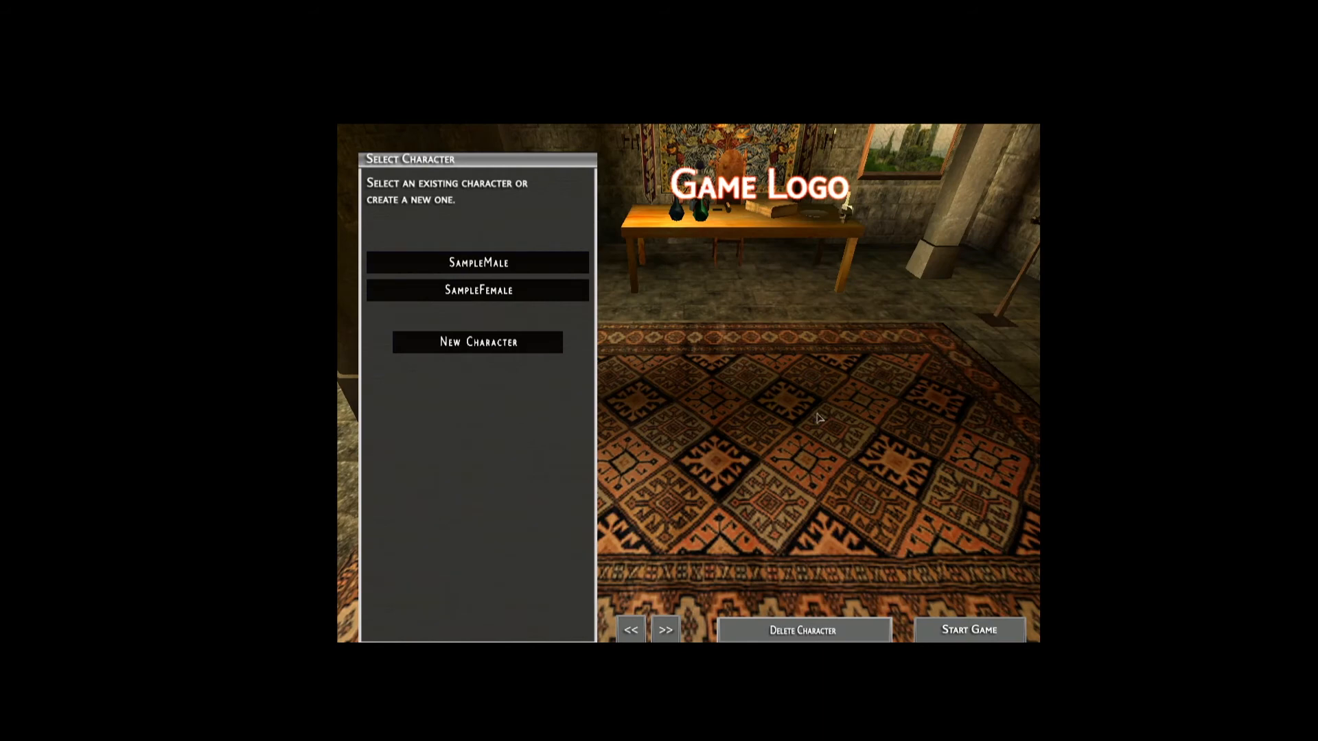
{"action": "left_click", "coordinate": [479, 262]}
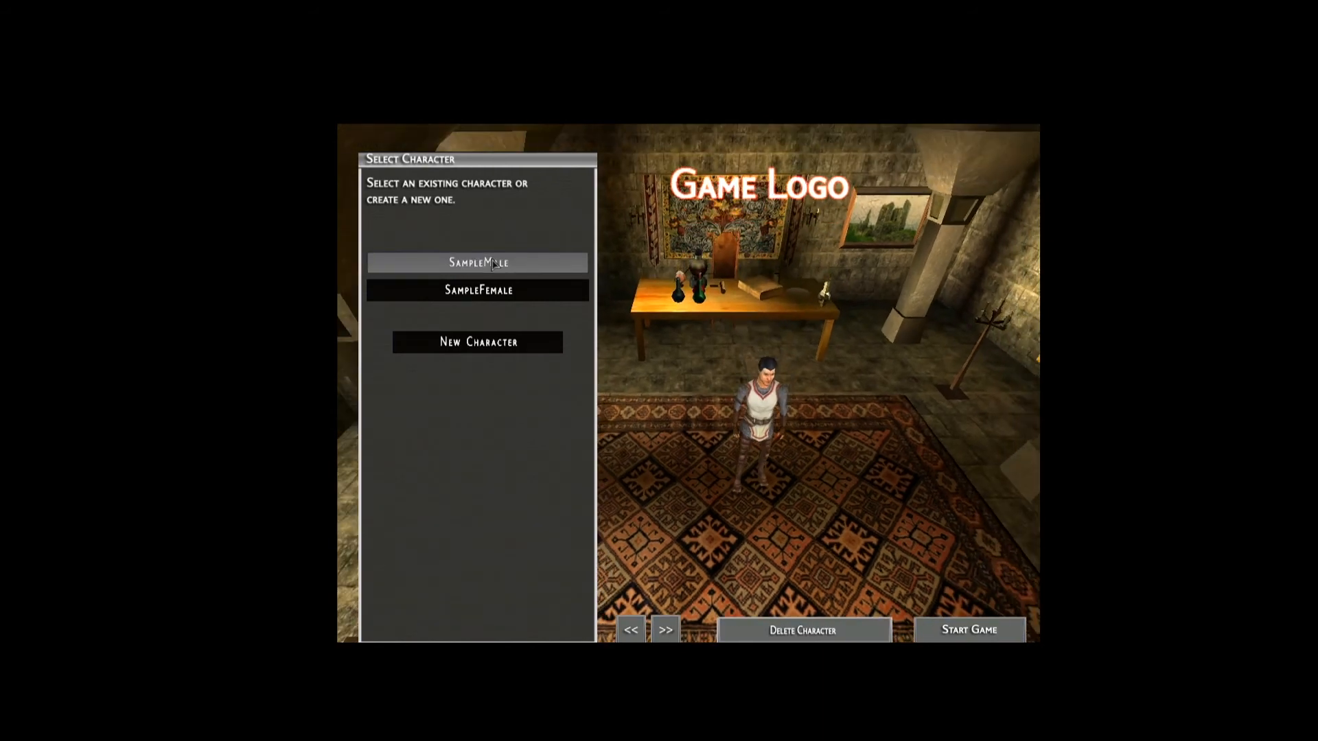
{"action": "left_click", "coordinate": [969, 629]}
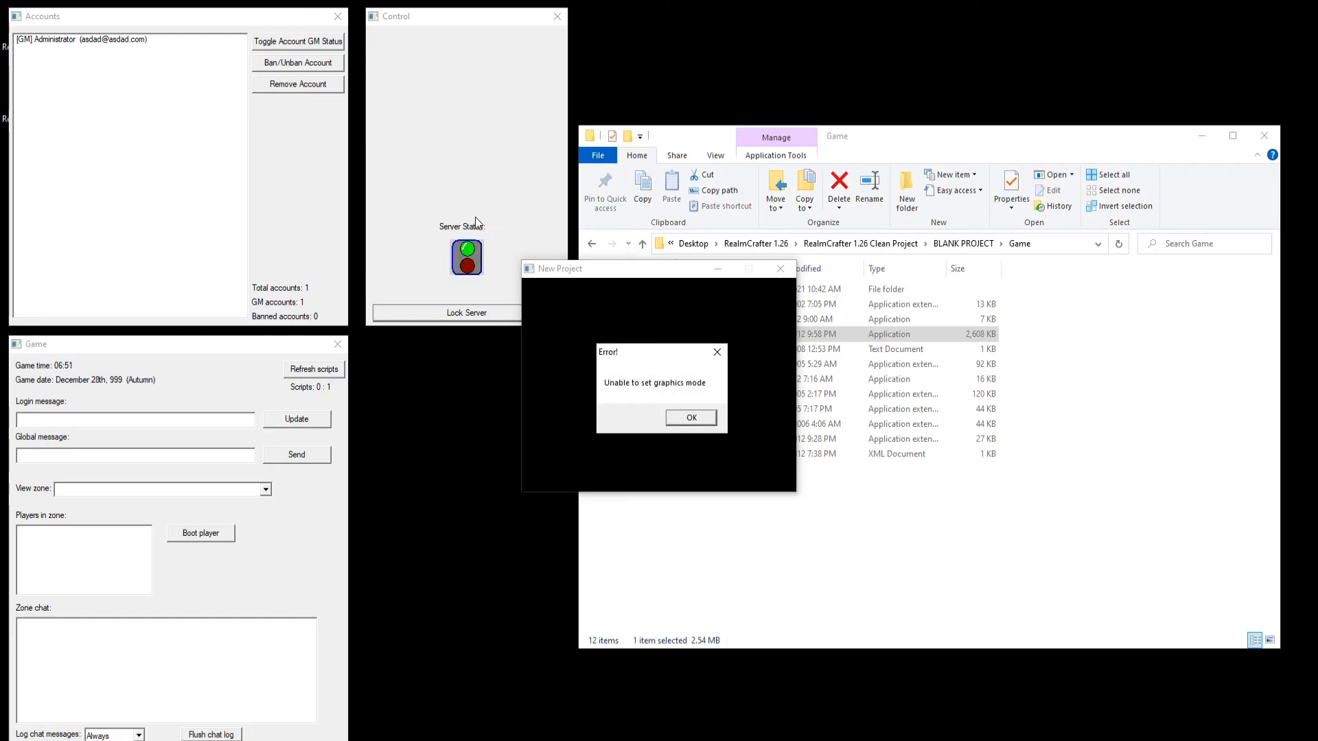
{"action": "left_click", "coordinate": [691, 418]}
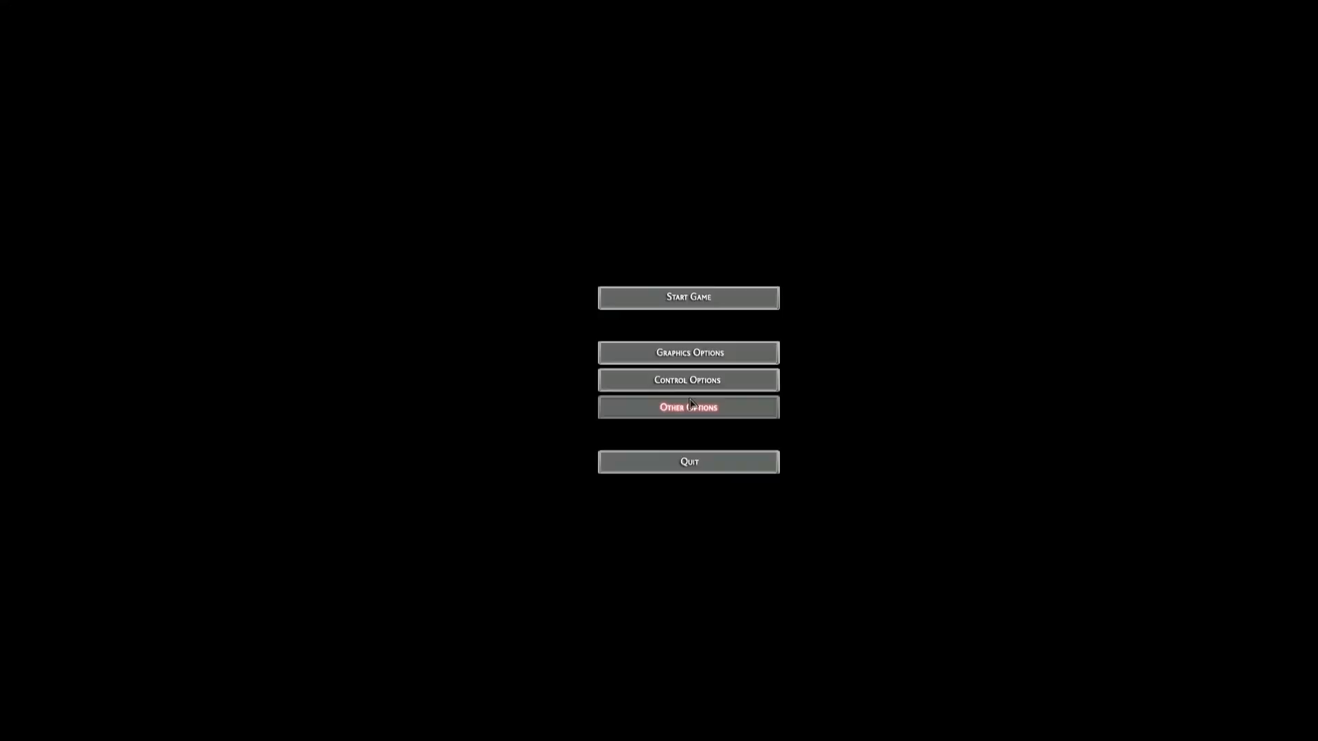
- Turn off FullScreen in the game's graphics options and accept the change
{"action": "left_click", "coordinate": [733, 358]}
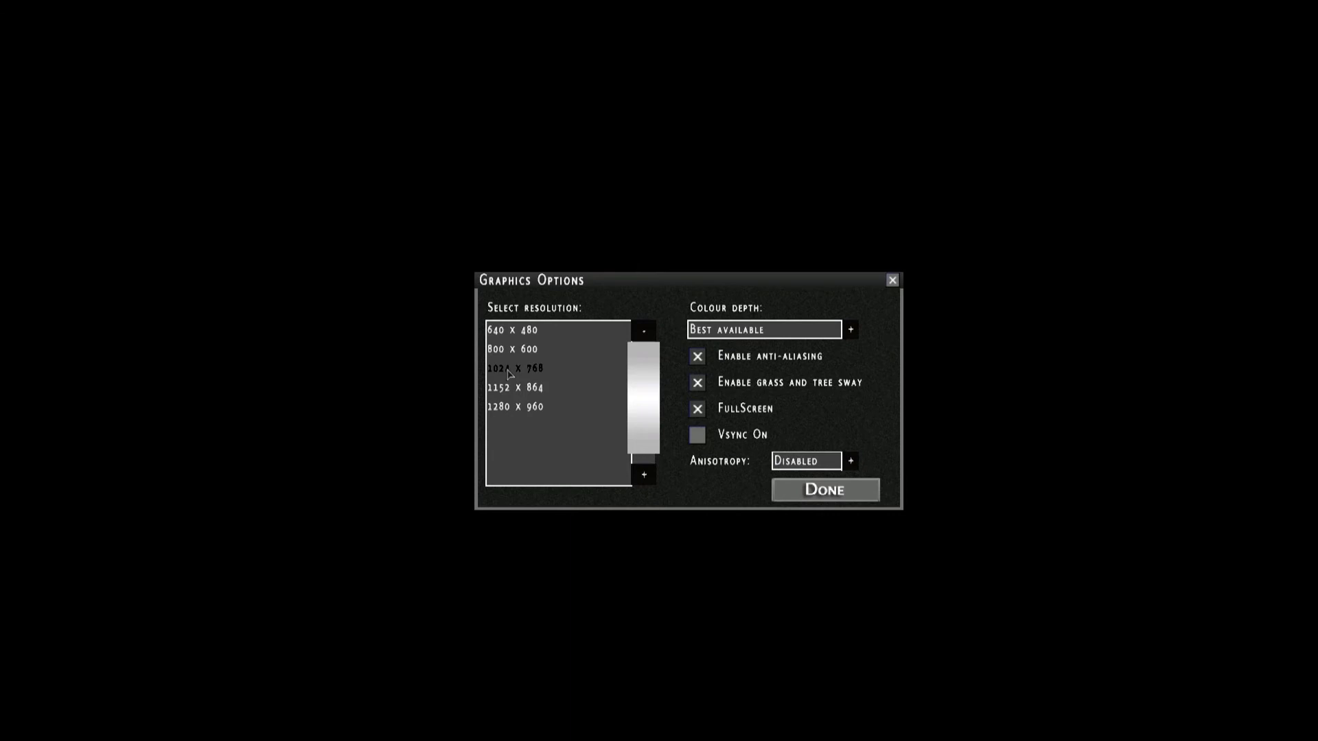
{"action": "left_click", "coordinate": [697, 409]}
{"action": "left_click", "coordinate": [858, 491]}
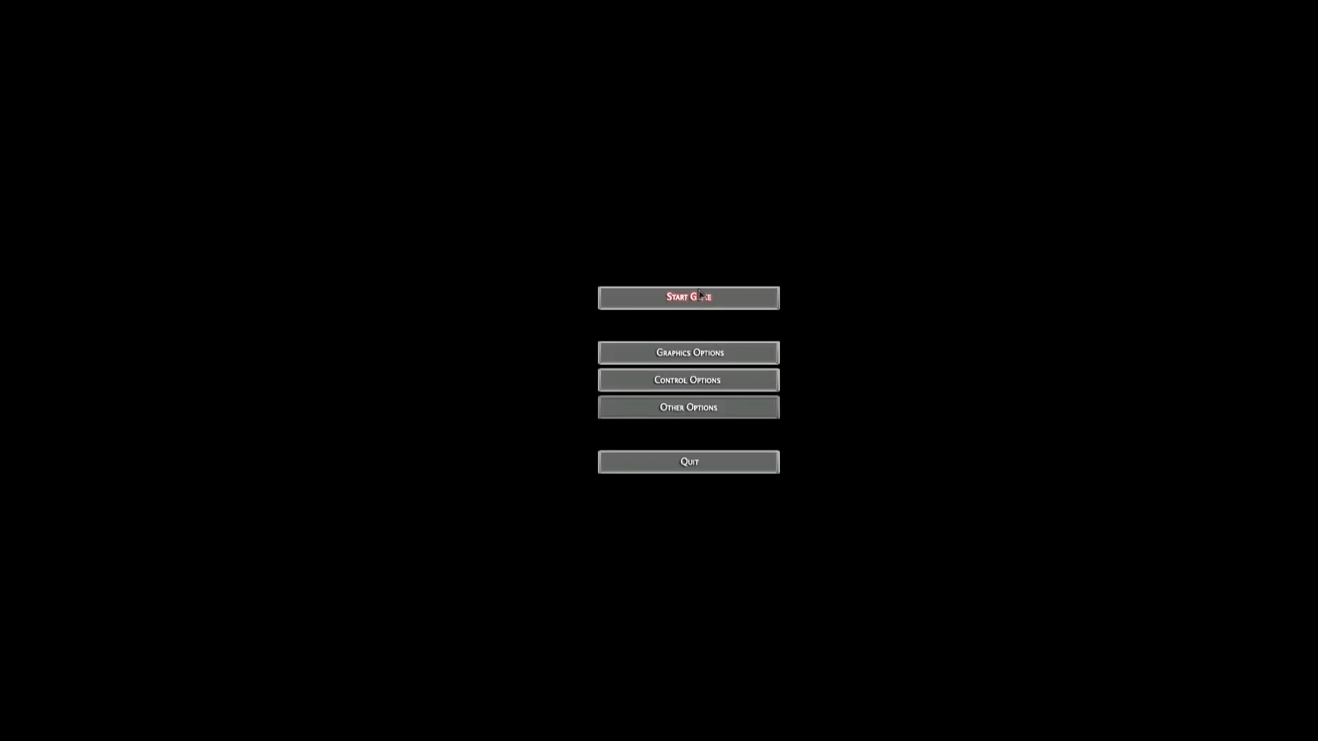
- Log in with the prefilled administrator account and start the windowed game as SampleMale
{"action": "left_click", "coordinate": [693, 303]}
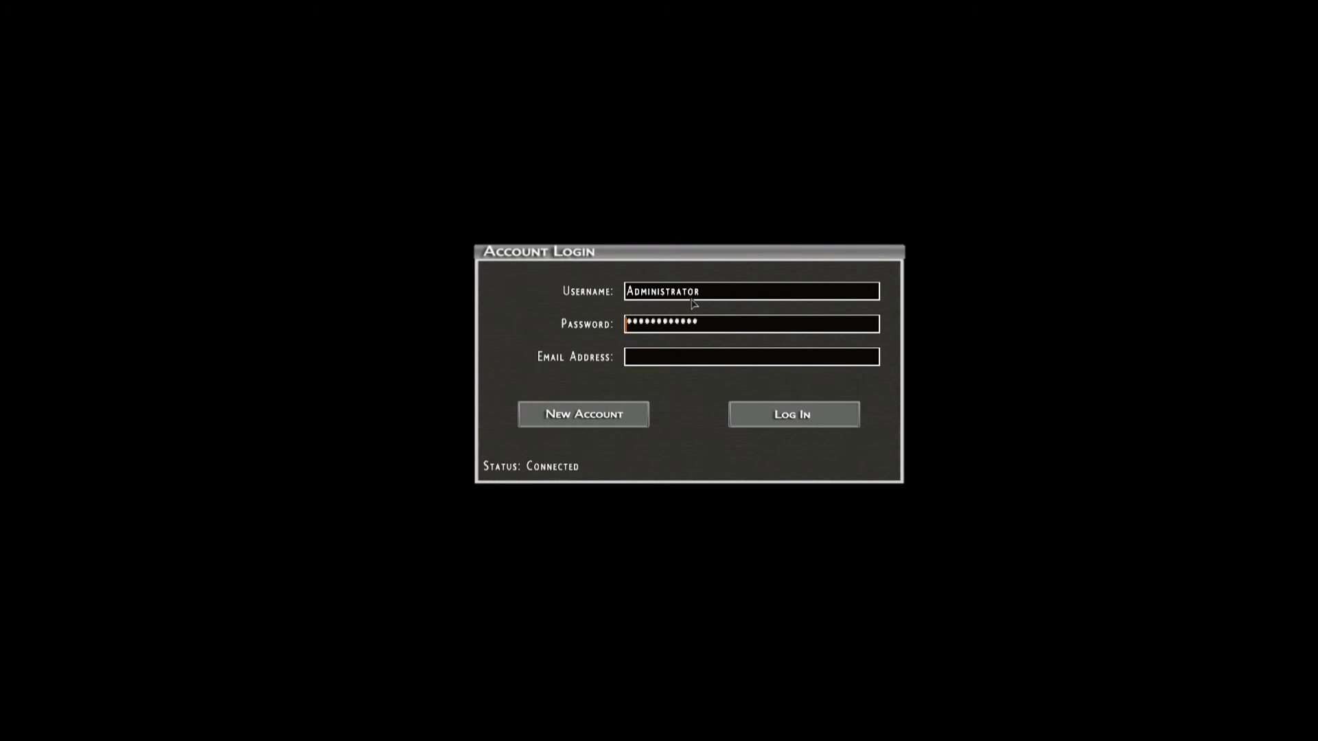
{"action": "left_click", "coordinate": [817, 421]}
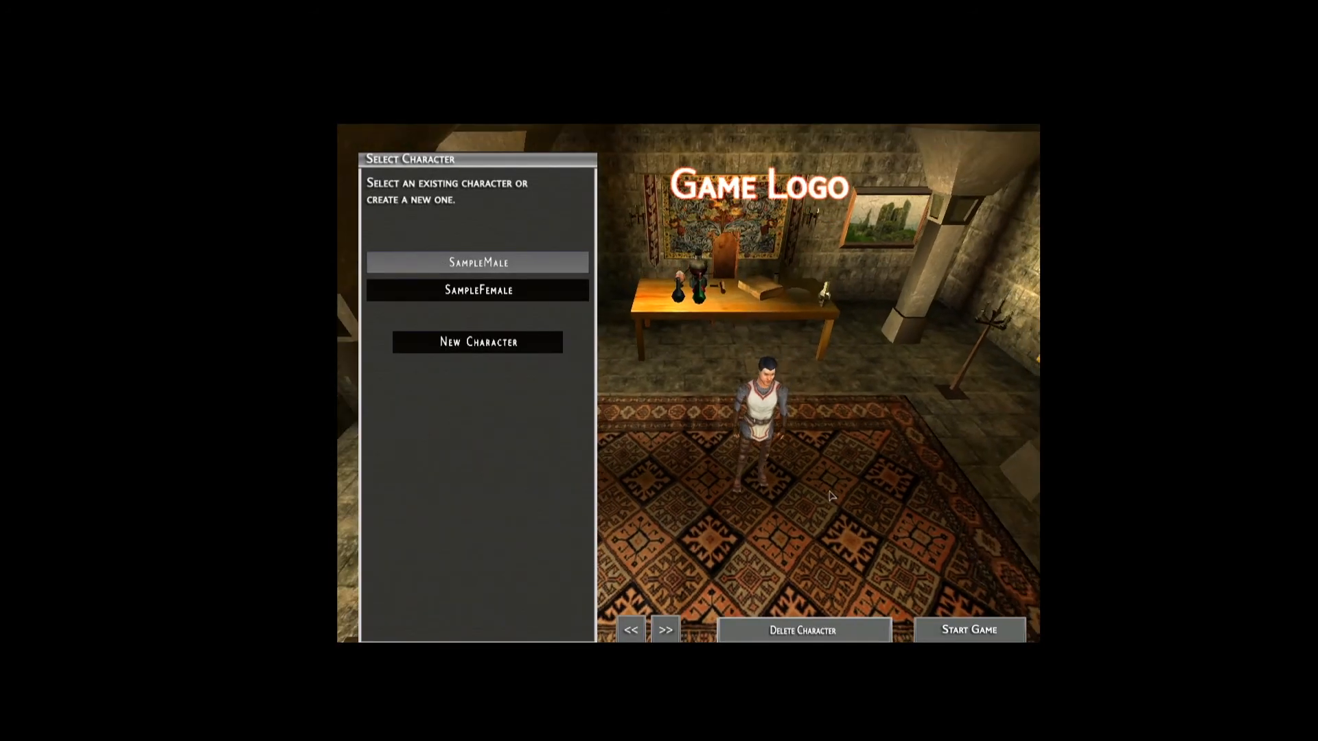
{"action": "left_click", "coordinate": [975, 630]}
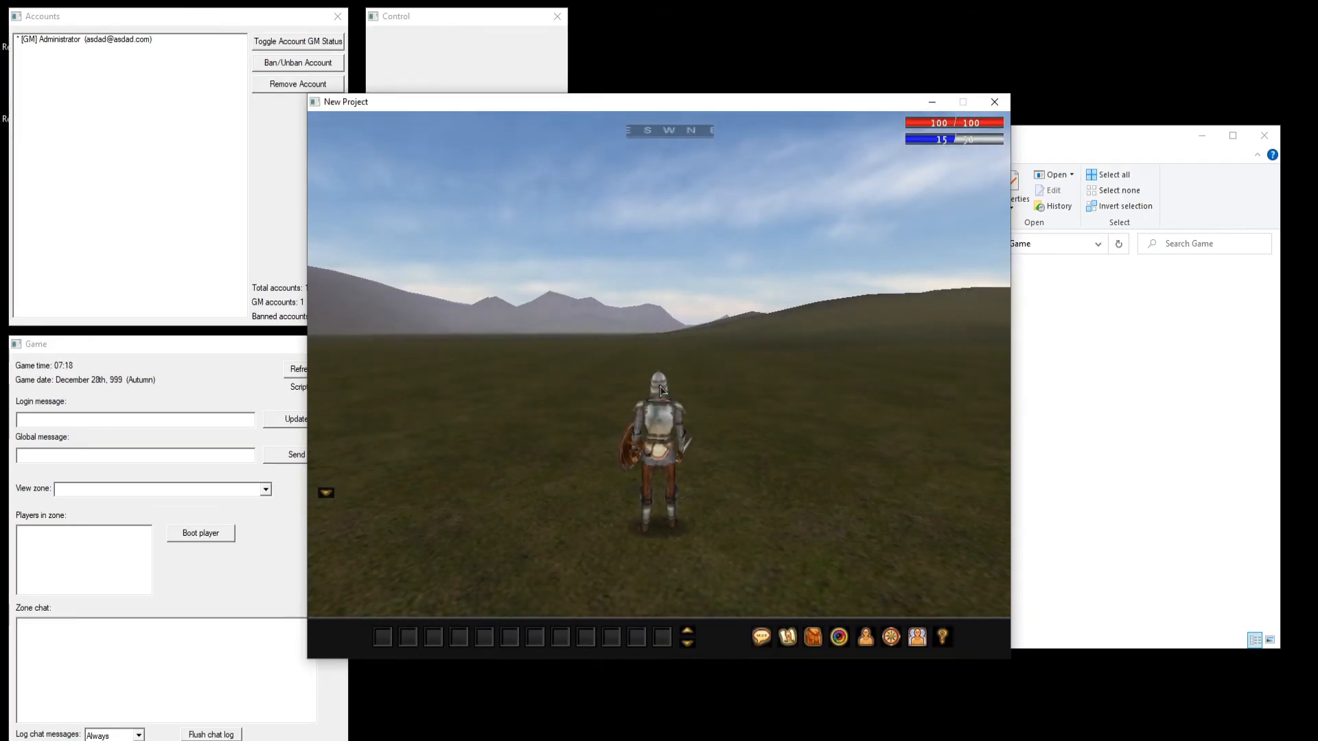
- Place the game window clear of the server windows and test turning and walking the character
{"action": "left_click_drag", "start_coordinate": [630, 99], "coordinate": [900, 14]}
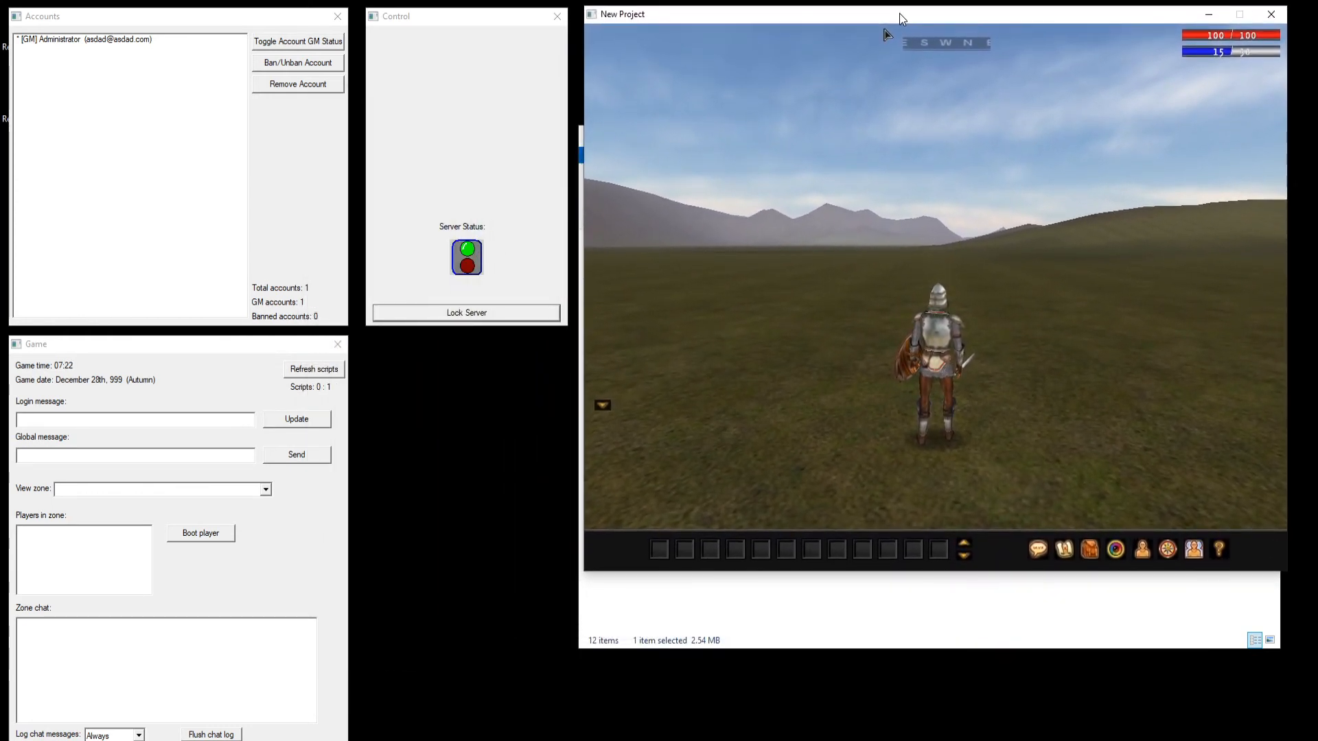
{"action": "key", "text": "Left"}
{"action": "key", "text": "Right"}
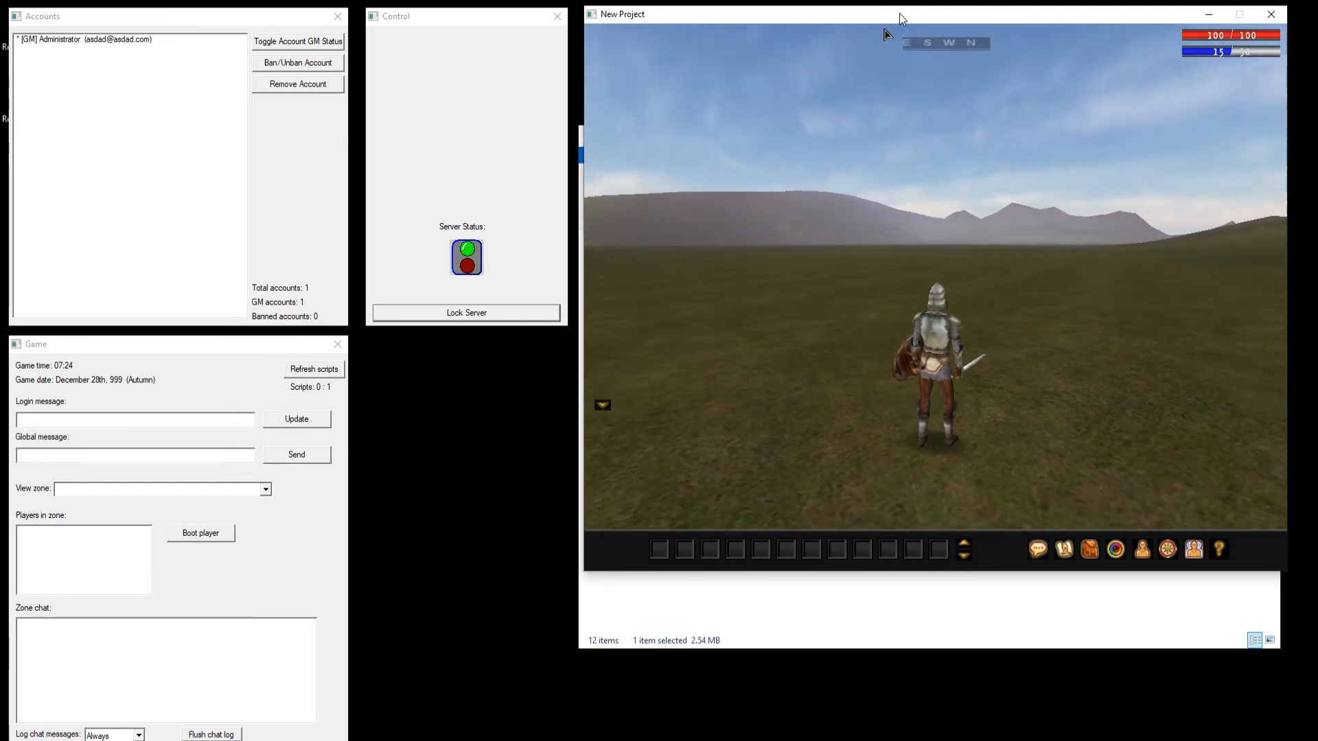
{"action": "key", "text": "Right"}
{"action": "key", "text": "Up"}
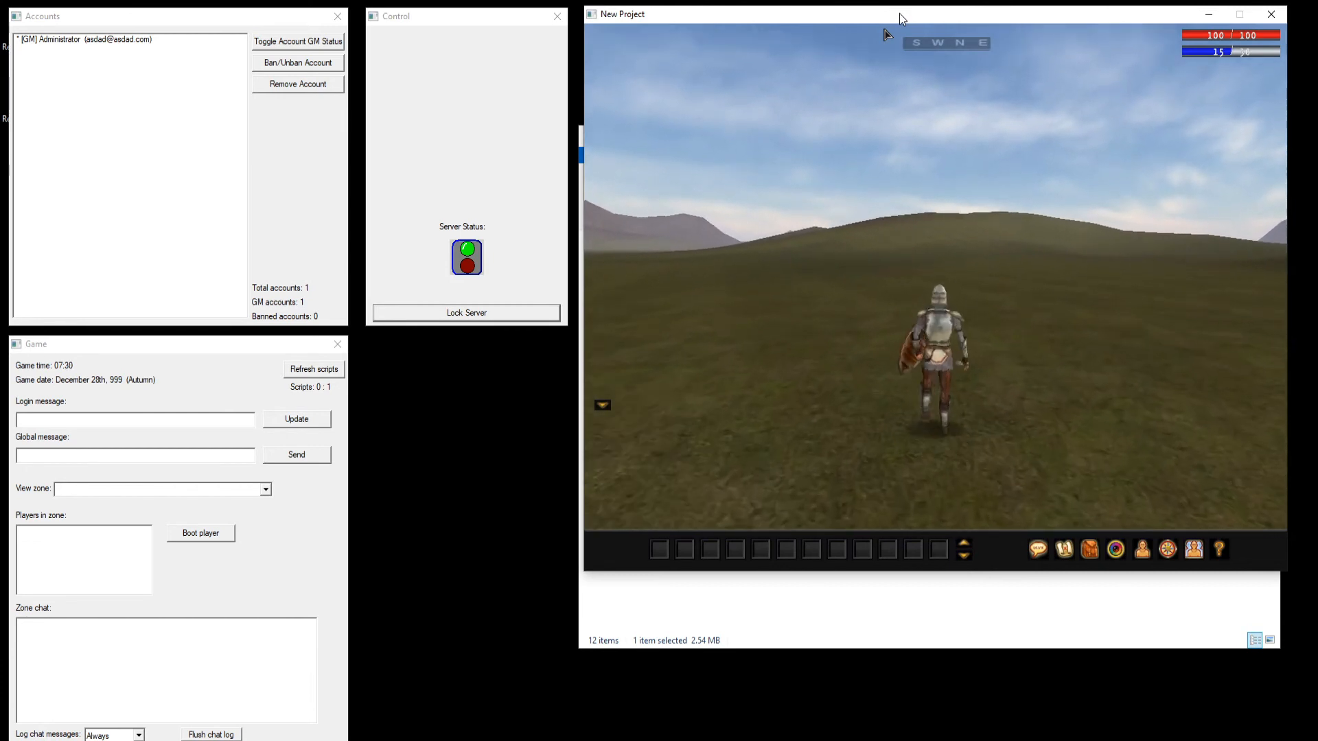
- Test moving the character by picking points on the terrain, and switch the camera to first person and back to third person
{"action": "left_click", "coordinate": [1003, 324]}
{"action": "left_click", "coordinate": [853, 356]}
{"action": "left_click", "coordinate": [815, 356]}
{"action": "left_click", "coordinate": [880, 319]}
{"action": "left_click", "coordinate": [1087, 311]}
{"action": "left_click", "coordinate": [1087, 311]}
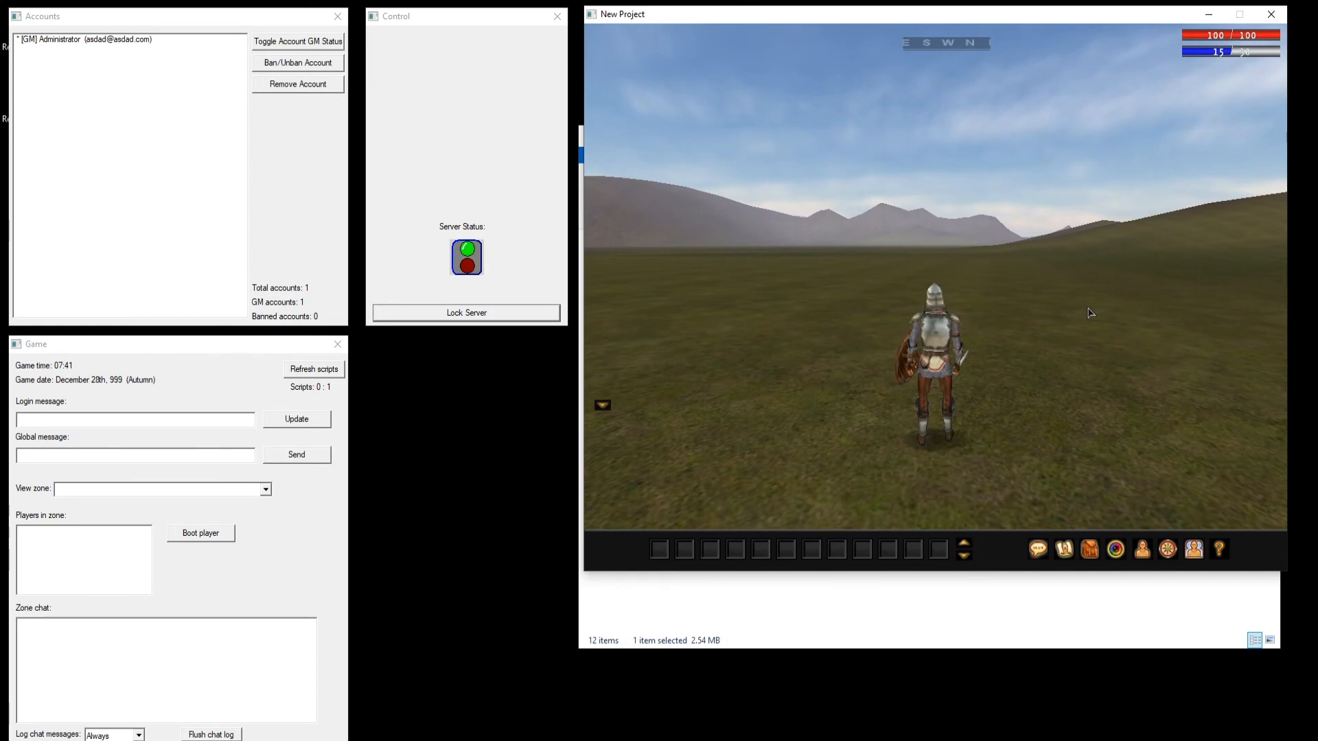
{"action": "scroll", "coordinate": [1119, 283], "scroll_direction": "up", "scroll_amount": 5}
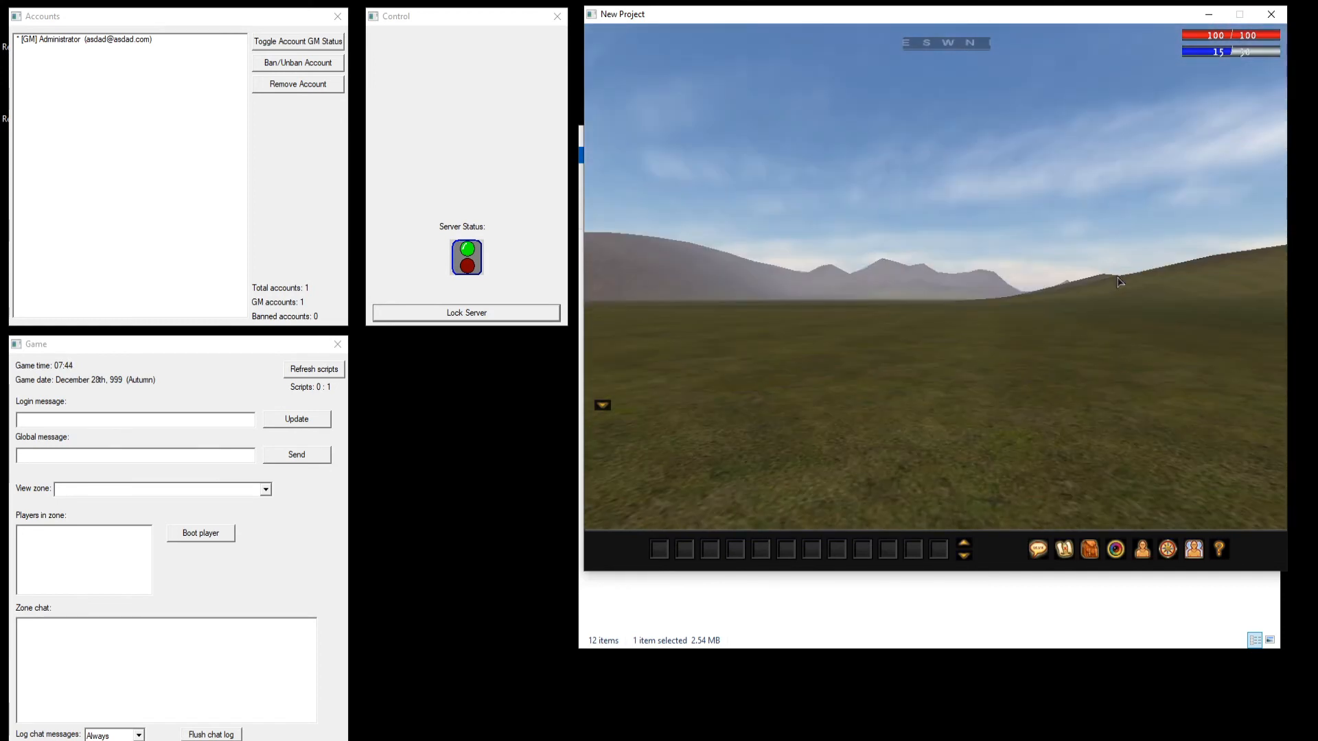
{"action": "scroll", "coordinate": [1120, 283], "scroll_direction": "down", "scroll_amount": 3}
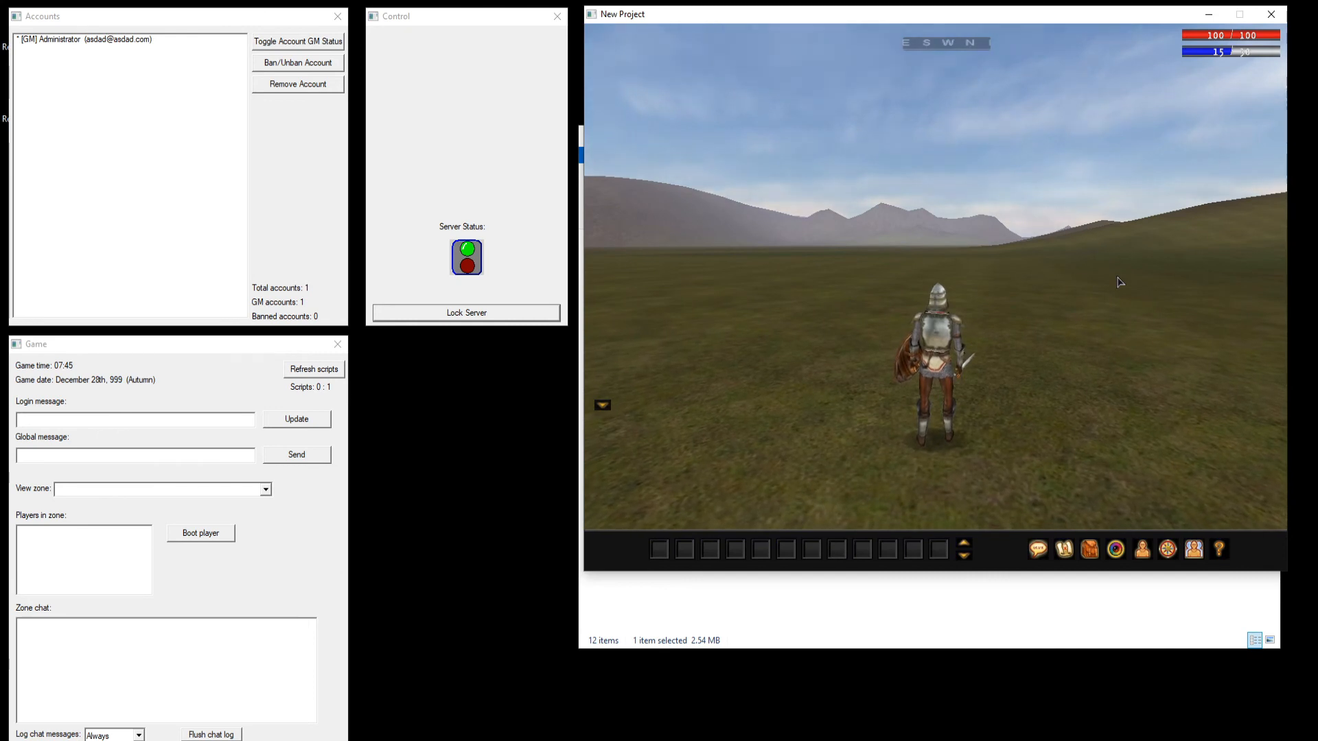
- Test tilting and rotating the third-person camera around the character
{"action": "right_click_drag", "start_coordinate": [1119, 282], "coordinate": [1104, 355]}
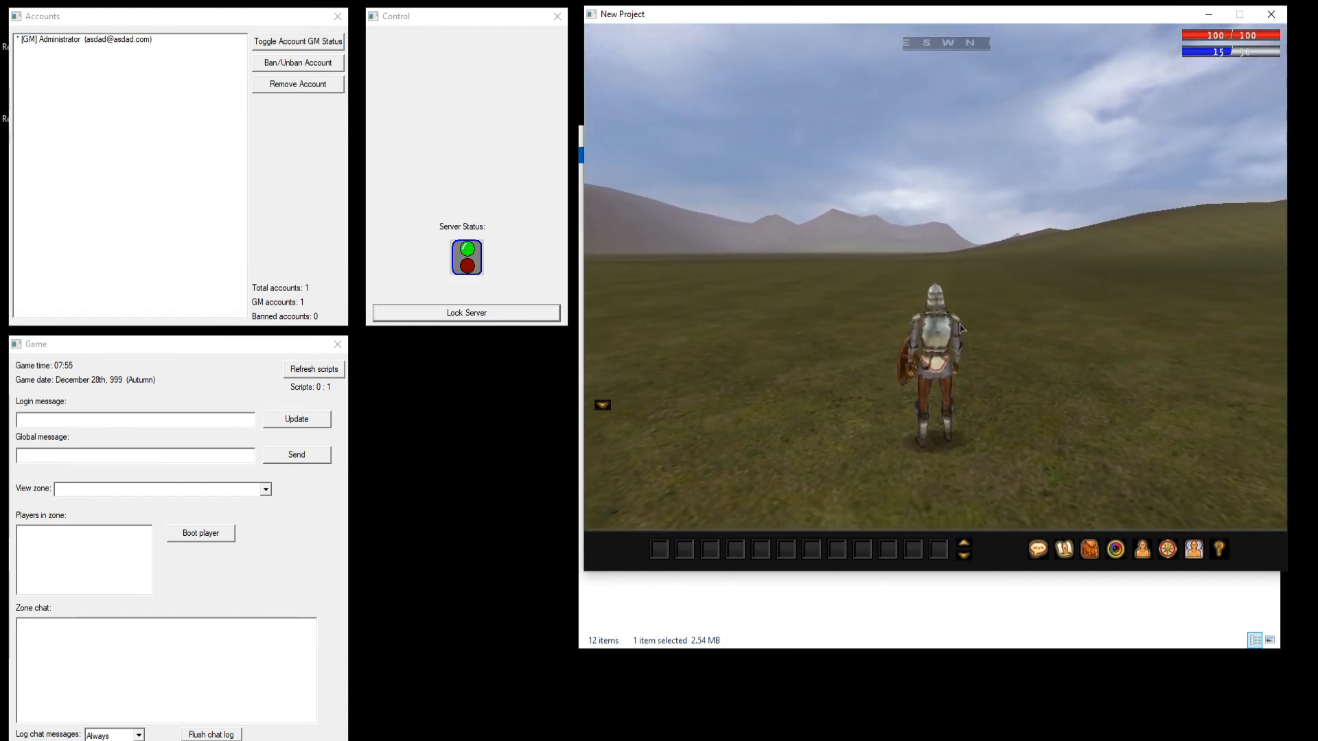
{"action": "right_click_drag", "start_coordinate": [1098, 319], "coordinate": [913, 265]}
- Quit the running game and shut down the Realm Crafter server
{"action": "key", "text": "Escape"}
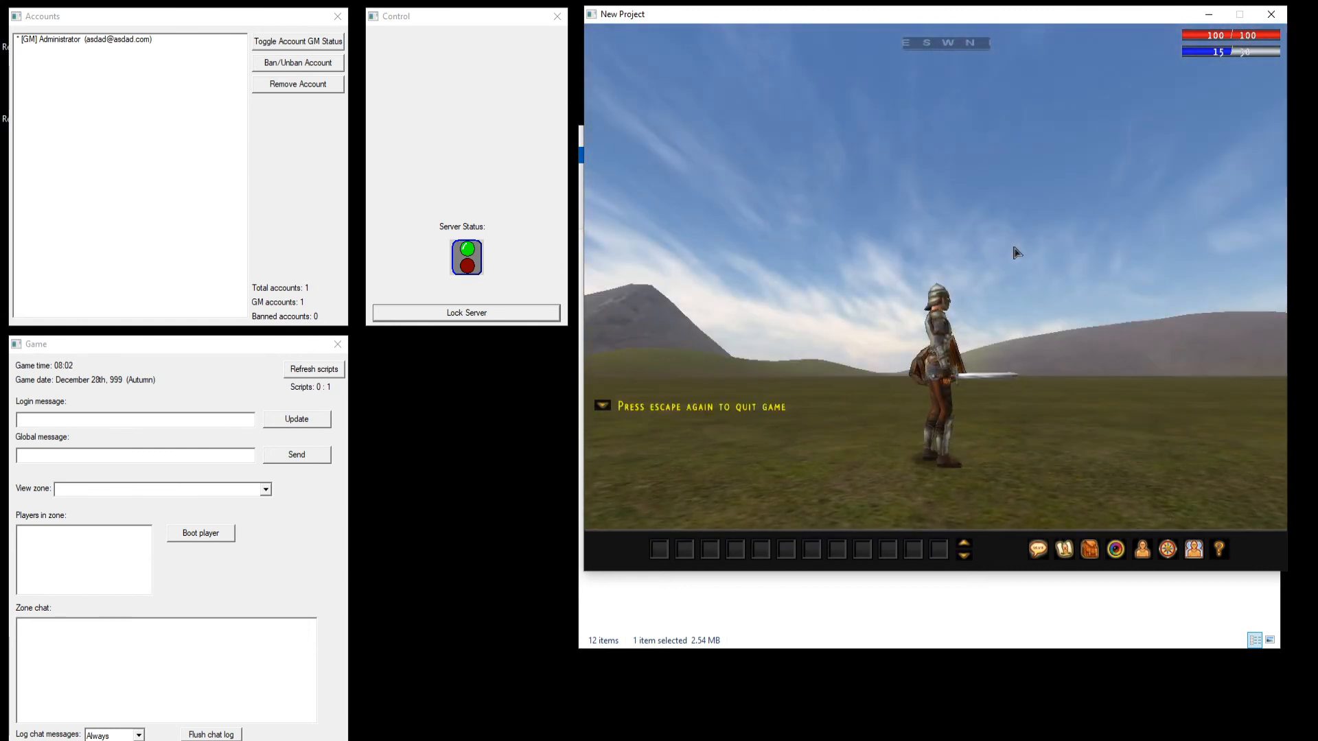
{"action": "key", "text": "Escape"}
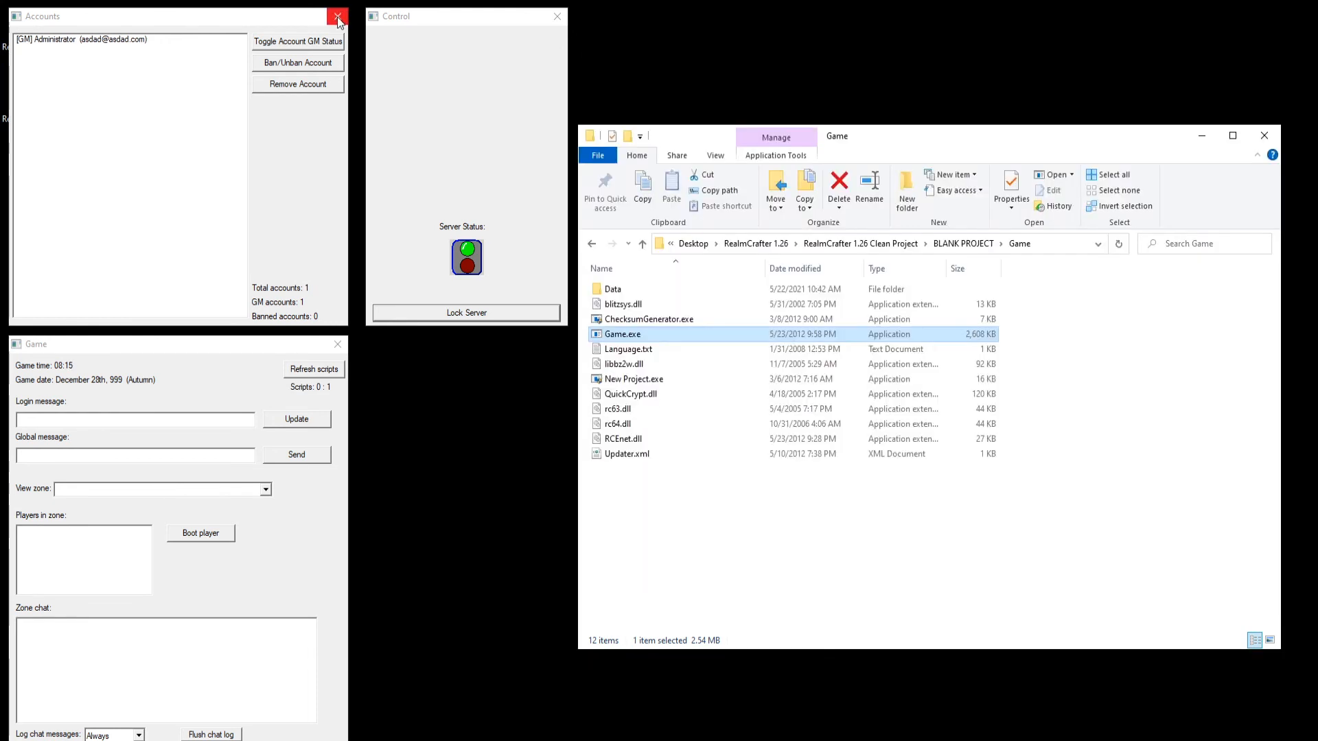
{"action": "left_click", "coordinate": [338, 17]}
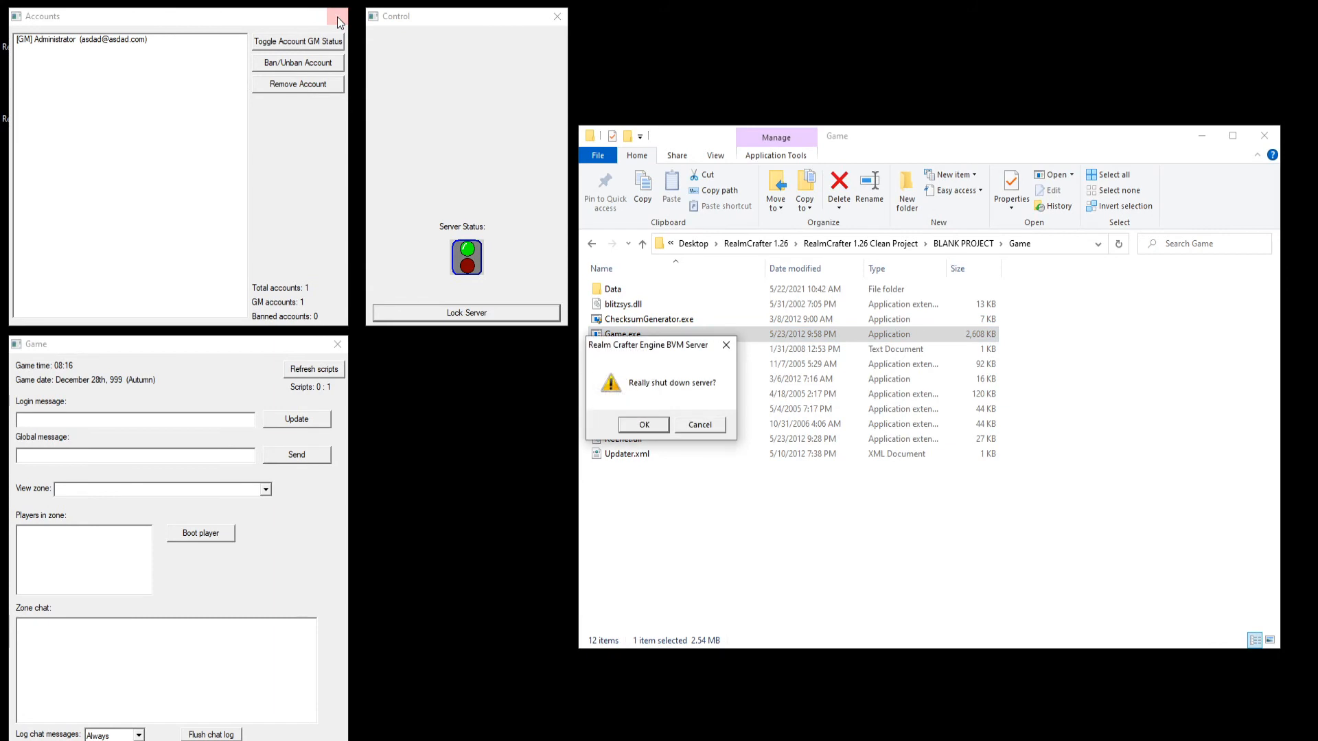
{"action": "left_click", "coordinate": [636, 427]}
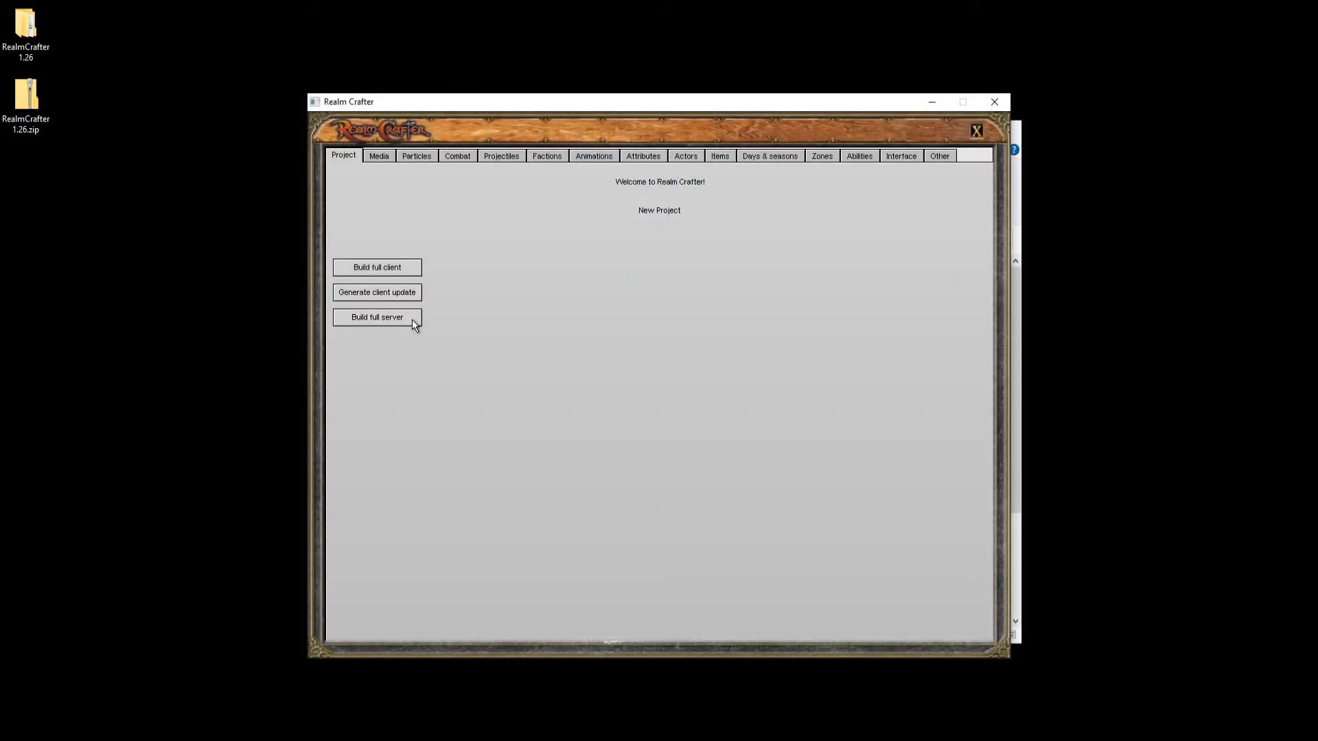
- Switch to the Realm Crafter editor and build the project's full server and full client
{"action": "left_click", "coordinate": [412, 320]}
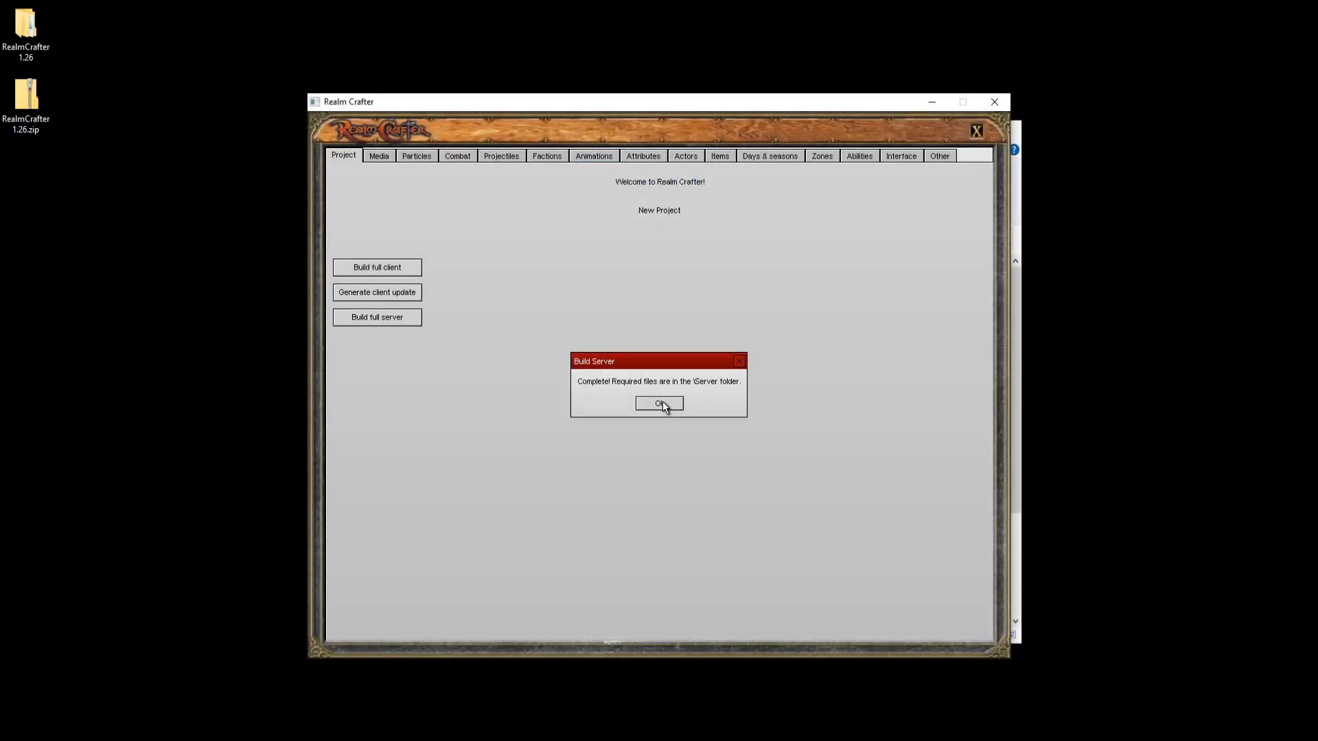
{"action": "left_click", "coordinate": [661, 404]}
{"action": "left_click", "coordinate": [396, 273]}
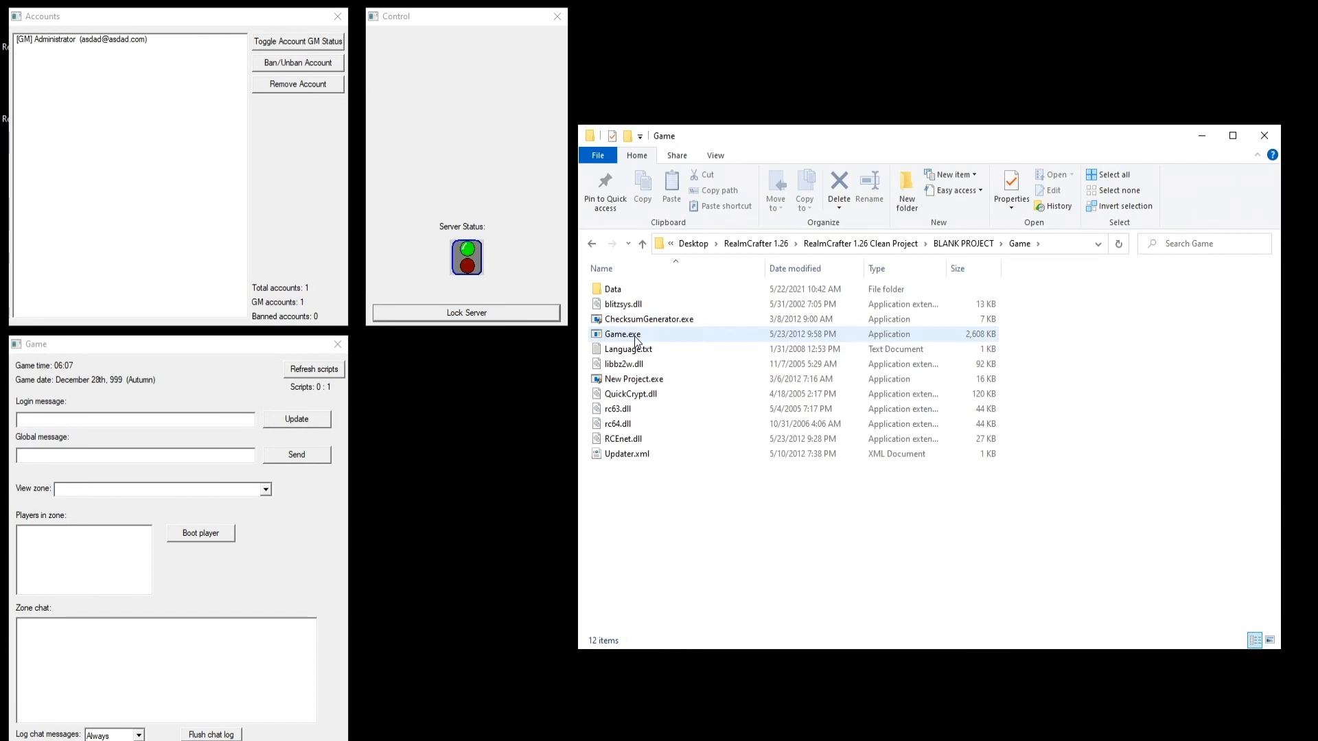
- Launch Game.exe from the project's Game folder and test moving the character across the terrain
{"action": "double_click", "coordinate": [622, 334]}
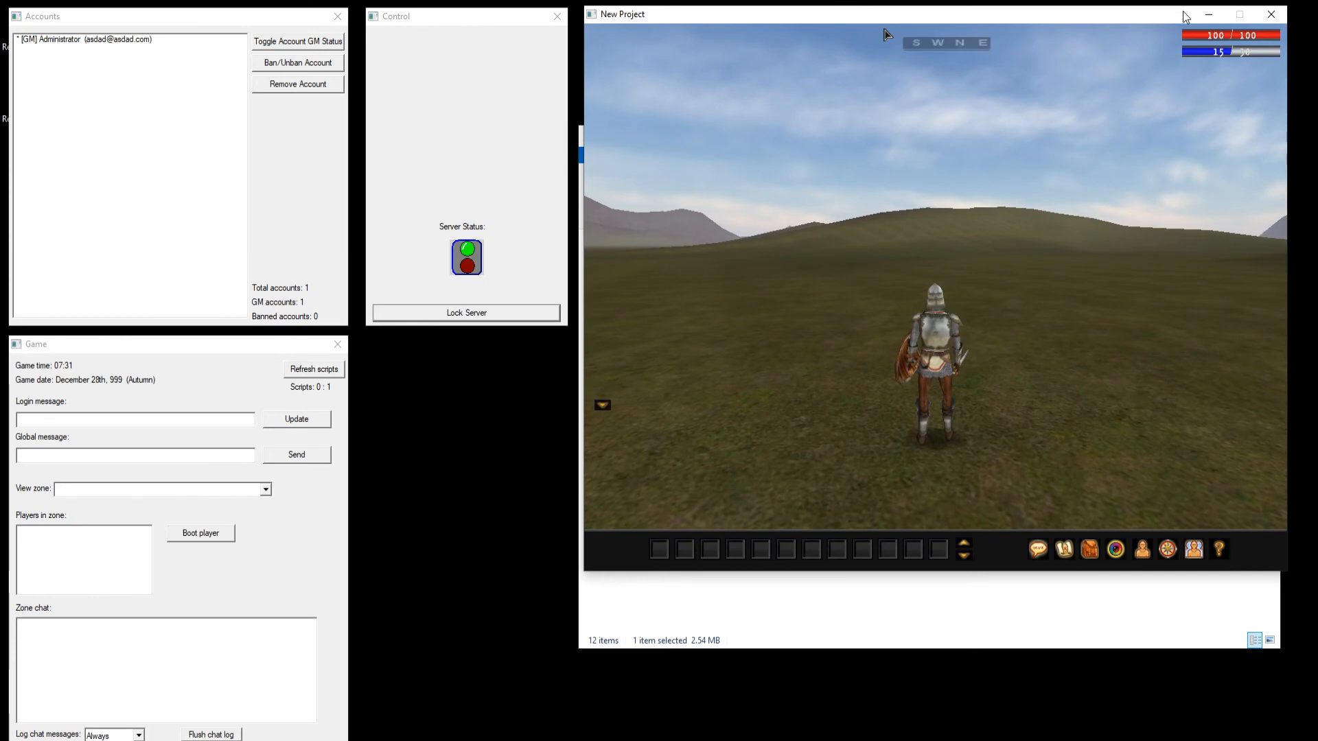
{"action": "left_click", "coordinate": [1032, 323]}
{"action": "mouse_move", "coordinate": [1032, 324]}
{"action": "left_mouse_down"}
{"action": "mouse_move", "coordinate": [817, 359]}
{"action": "mouse_move", "coordinate": [858, 329]}
{"action": "mouse_move", "coordinate": [951, 311]}
{"action": "mouse_move", "coordinate": [1009, 302]}
{"action": "mouse_move", "coordinate": [1087, 315]}
{"action": "left_mouse_up"}
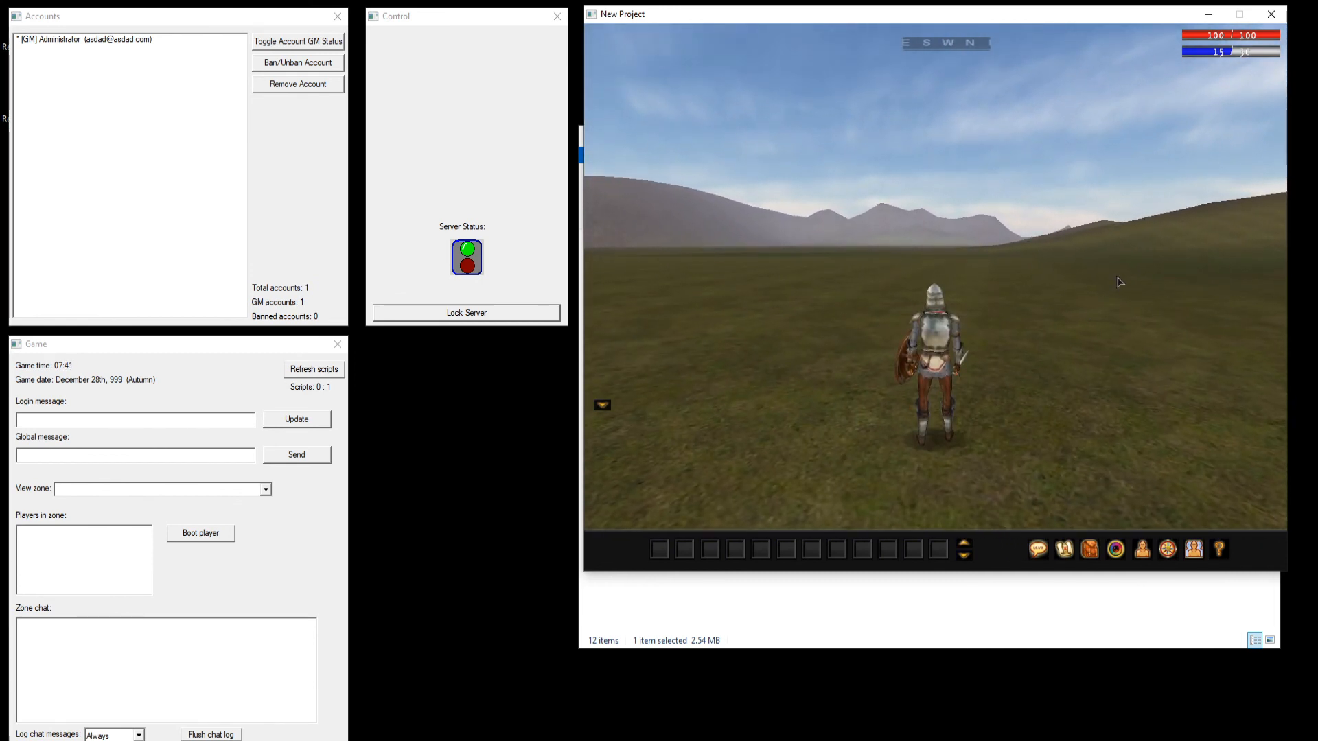
- Toggle the camera between first person and third person twice, and test rotating the third-person view around the character
{"action": "key", "text": "v"}
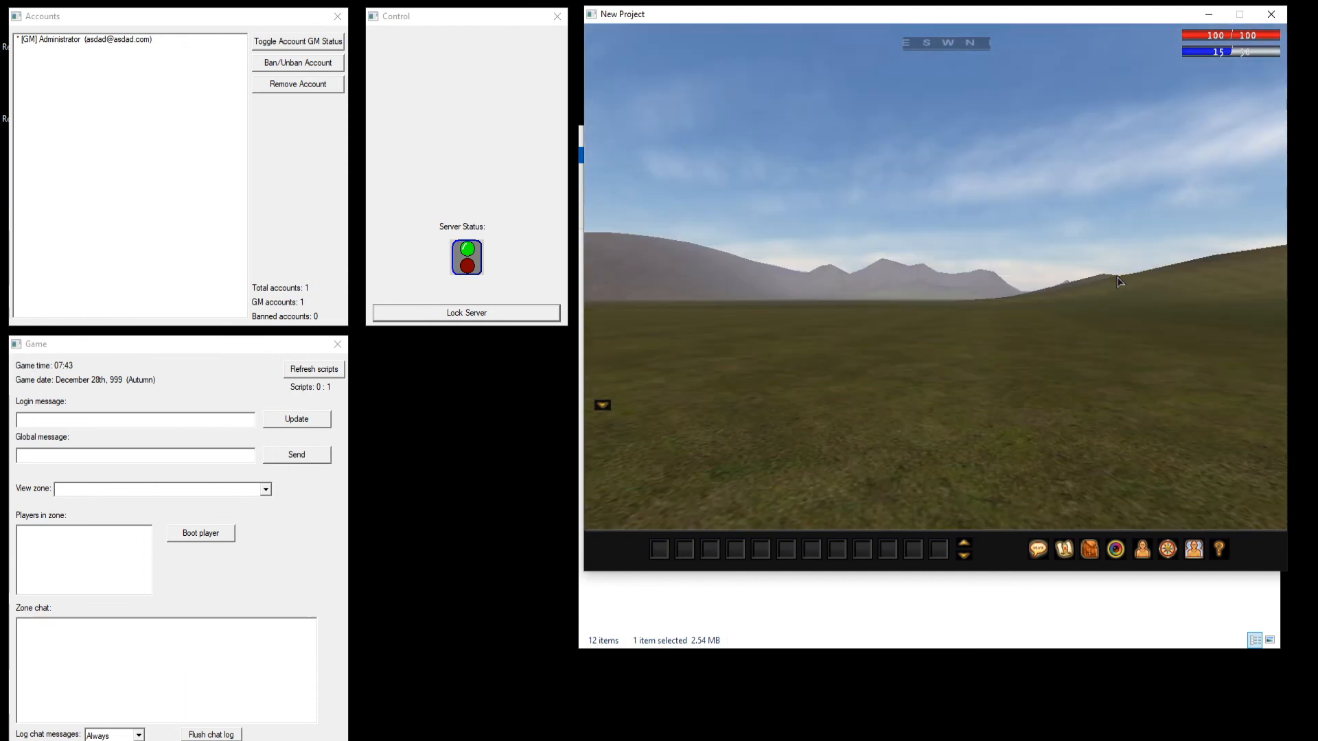
{"action": "key", "text": "v"}
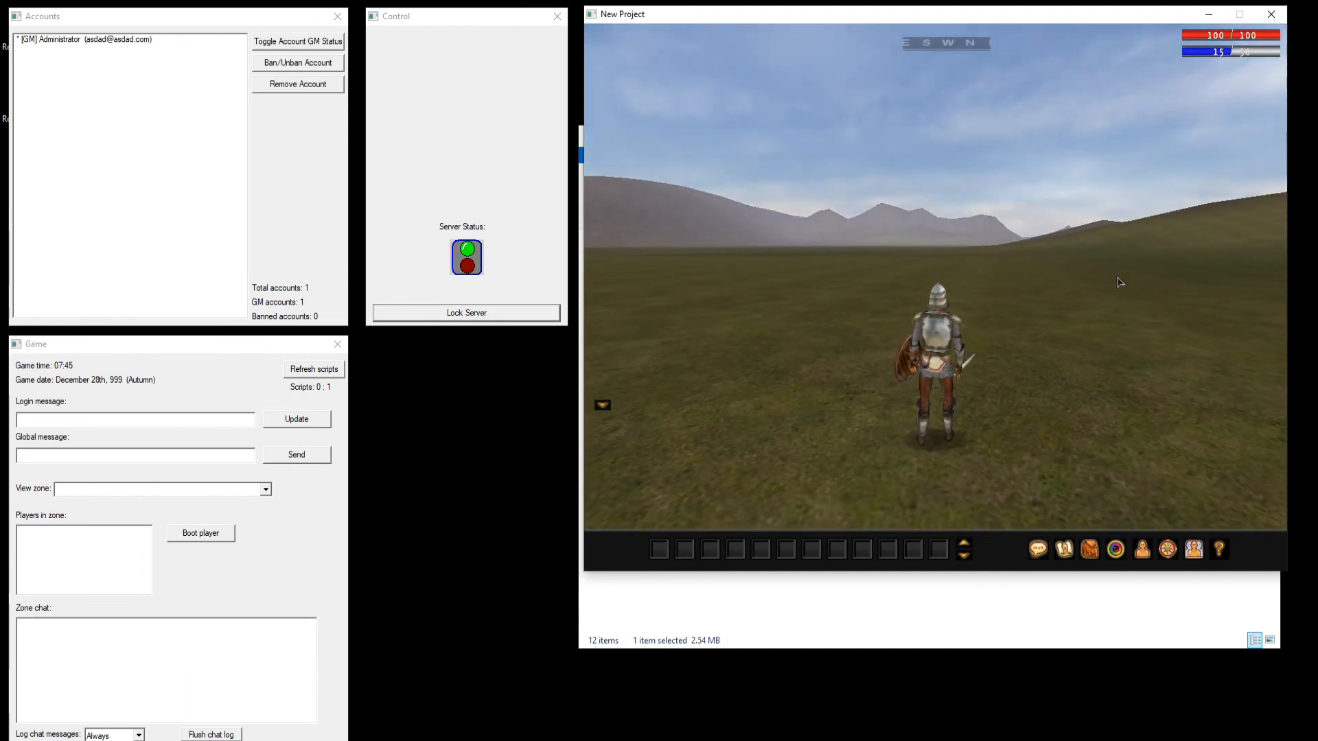
{"action": "key", "text": "v"}
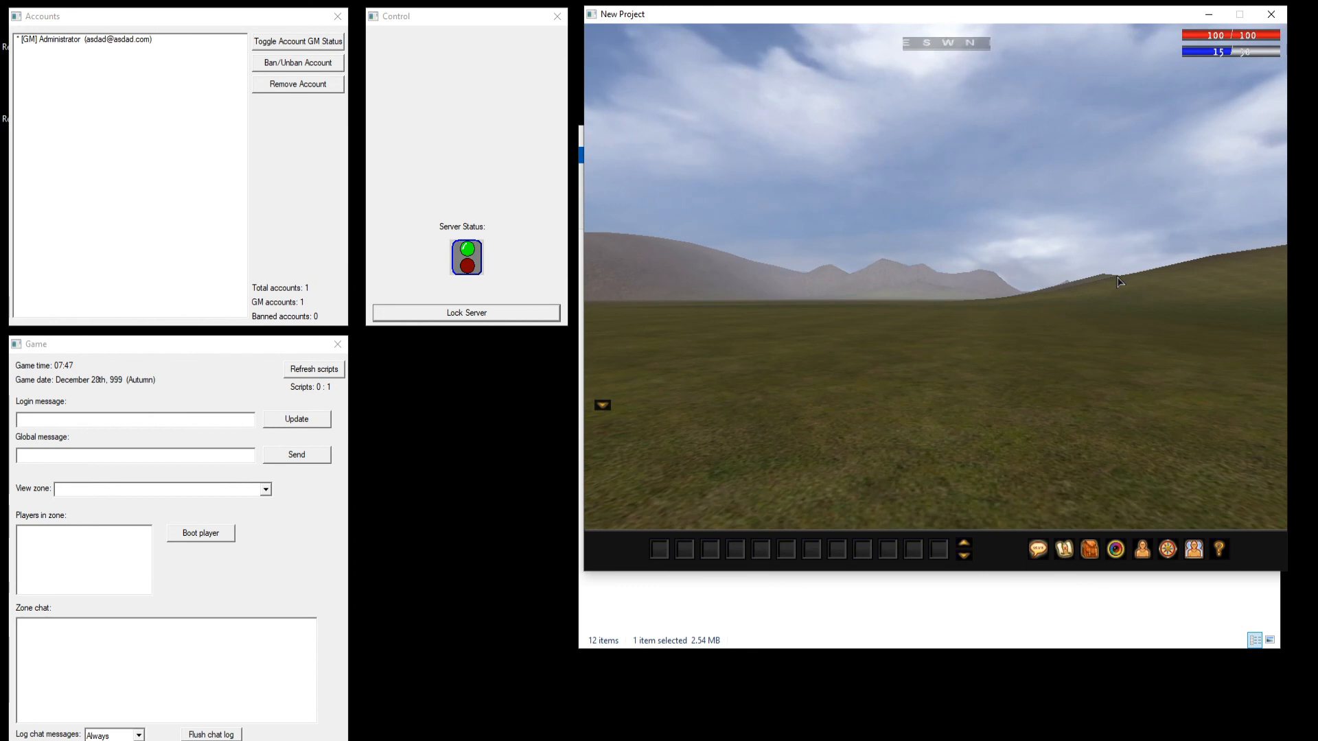
{"action": "key", "text": "v"}
{"action": "right_click_drag", "start_coordinate": [1118, 282], "coordinate": [1112, 341]}
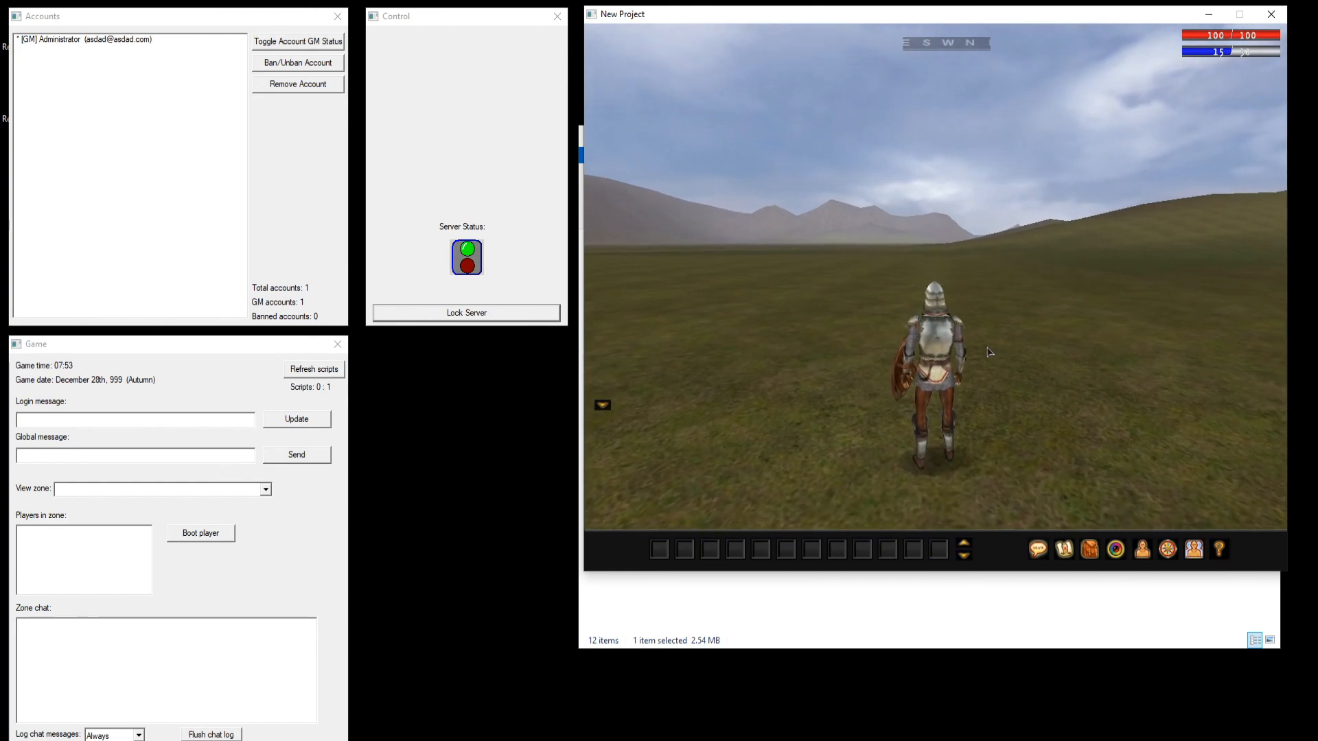